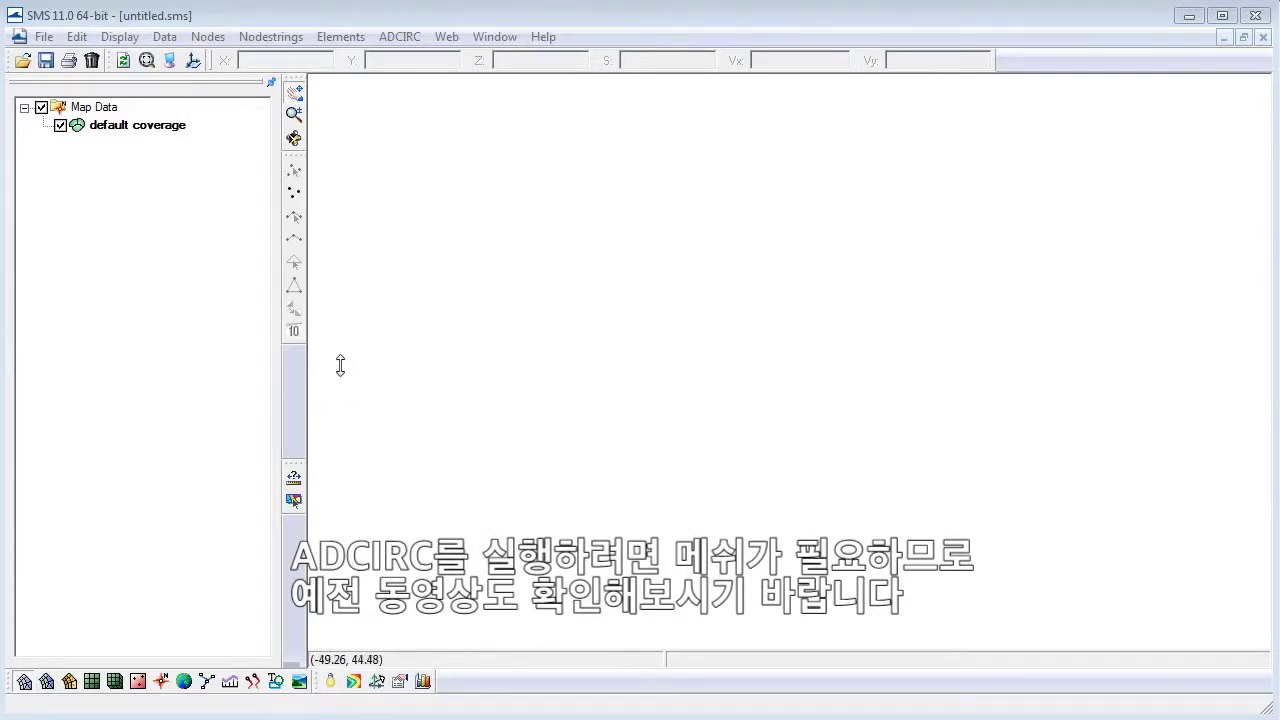
Open the shinfinal.sms semicircular mesh project.
click(22, 60)
click(430, 574)
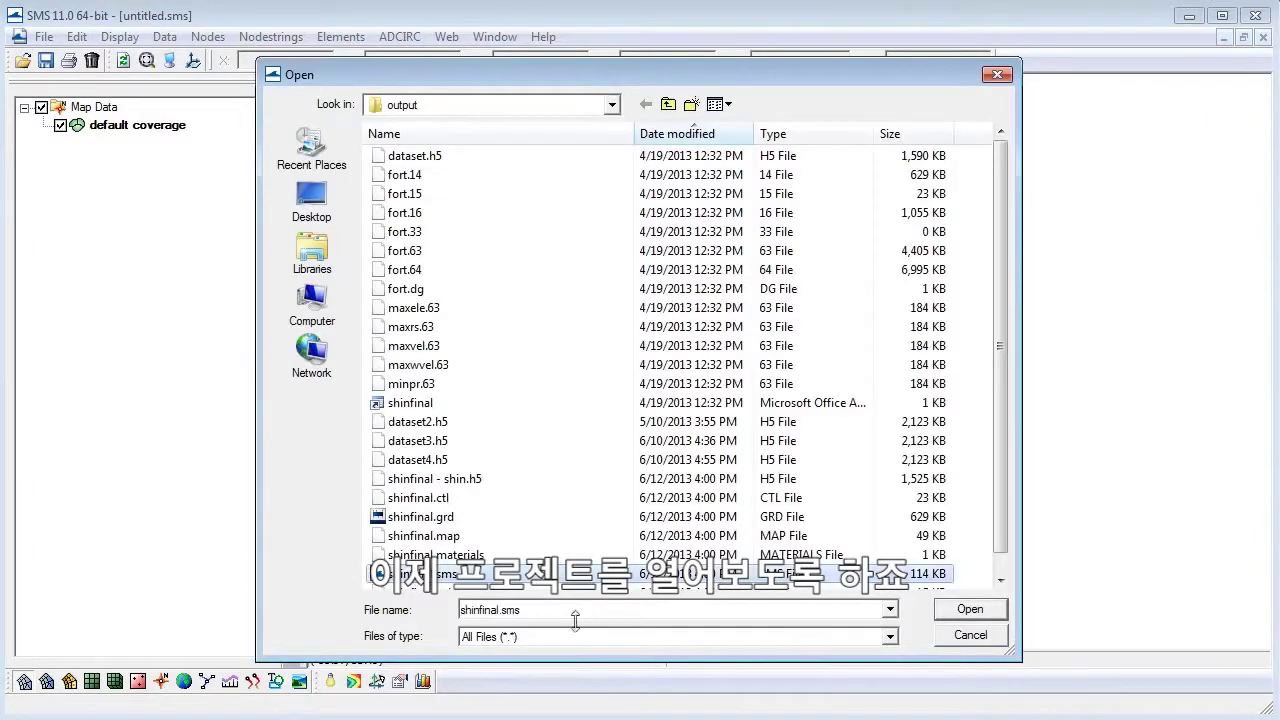
click(970, 612)
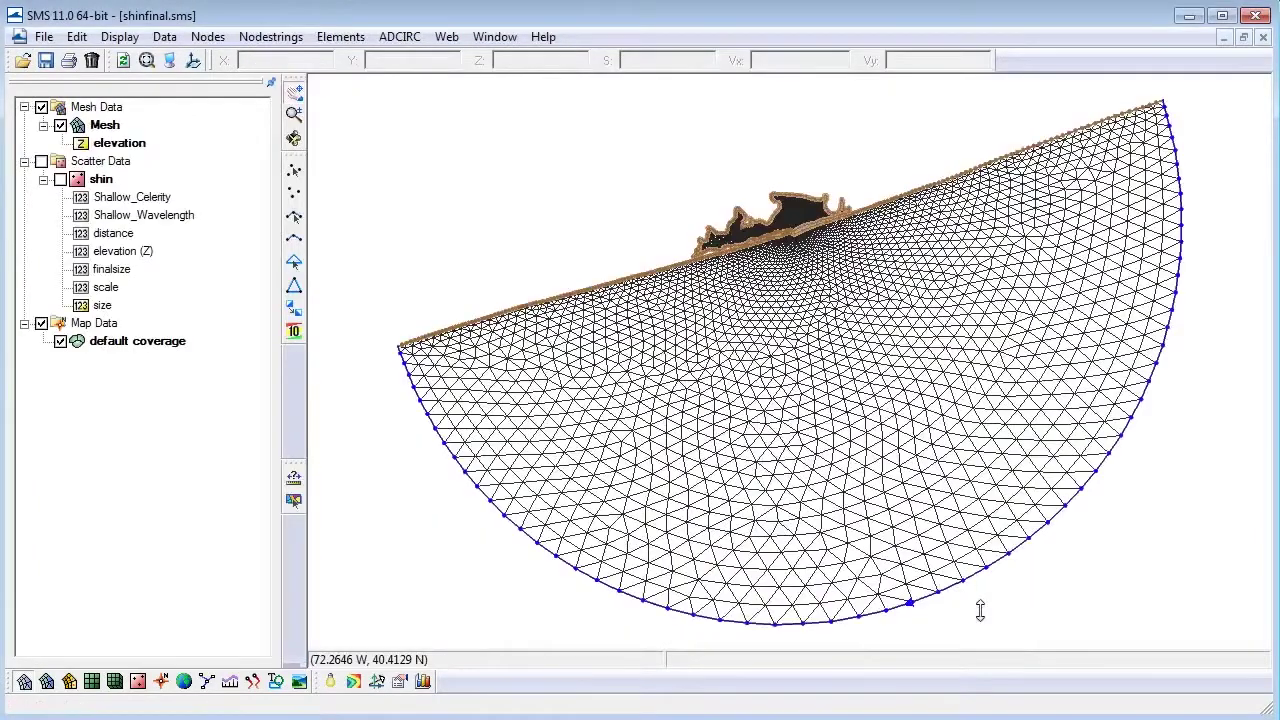
Renumber the mesh starting from the selected open ocean boundary nodestring on the outer arc.
click(294, 237)
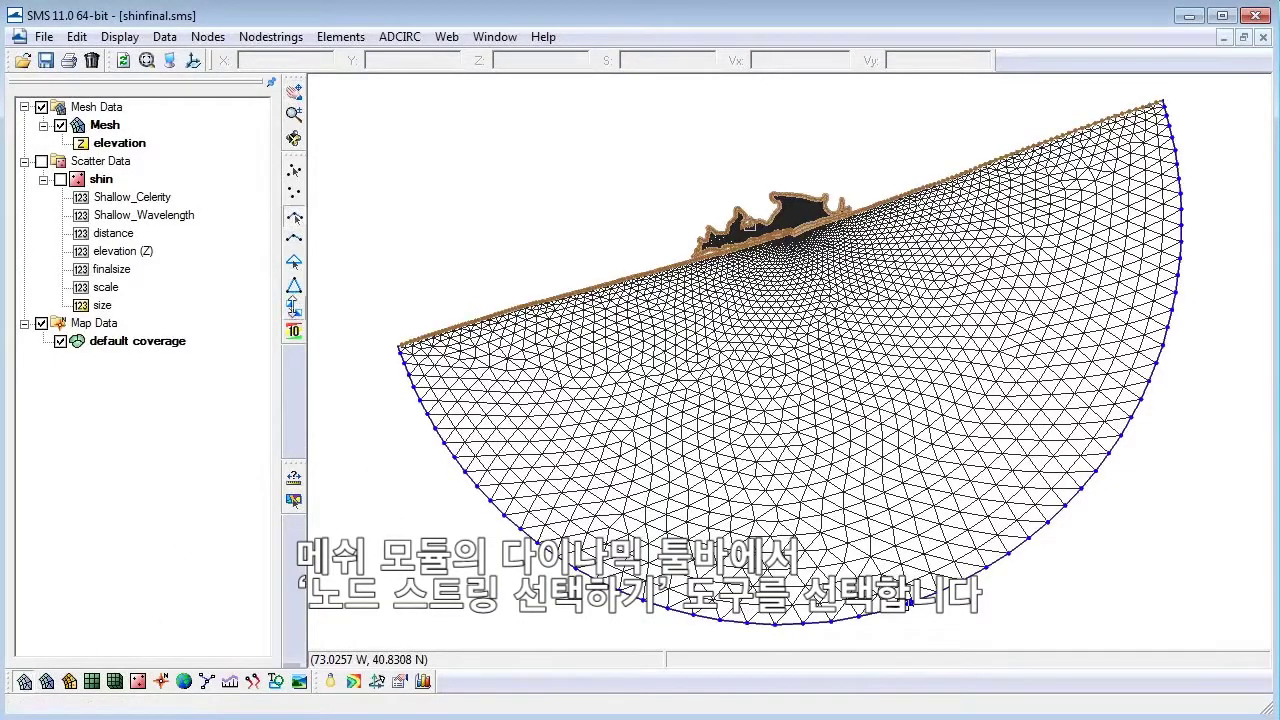
click(472, 481)
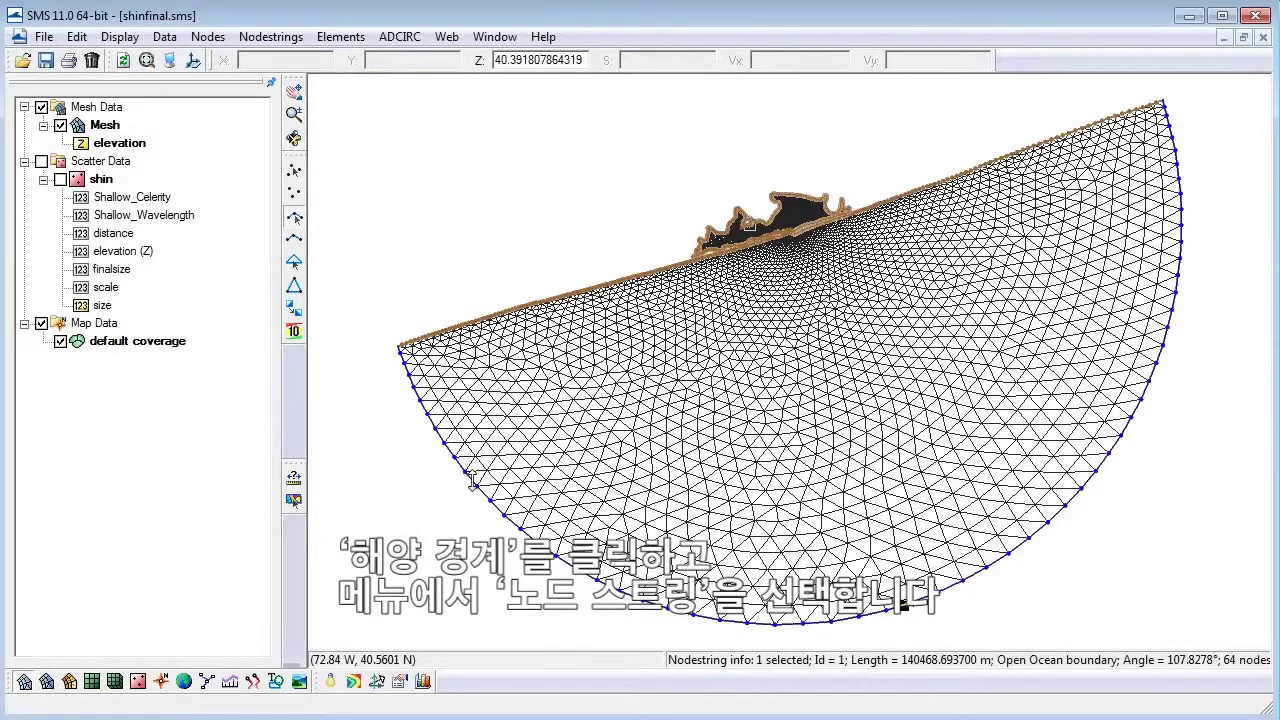
click(265, 38)
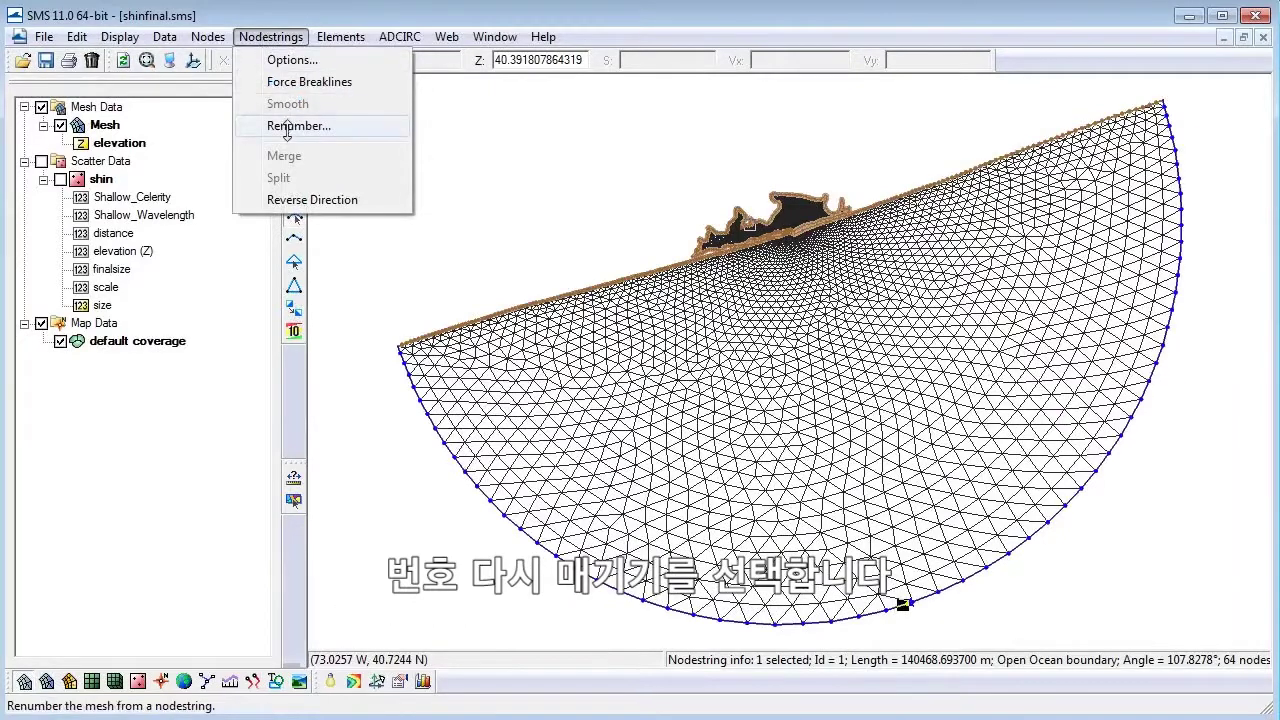
click(290, 126)
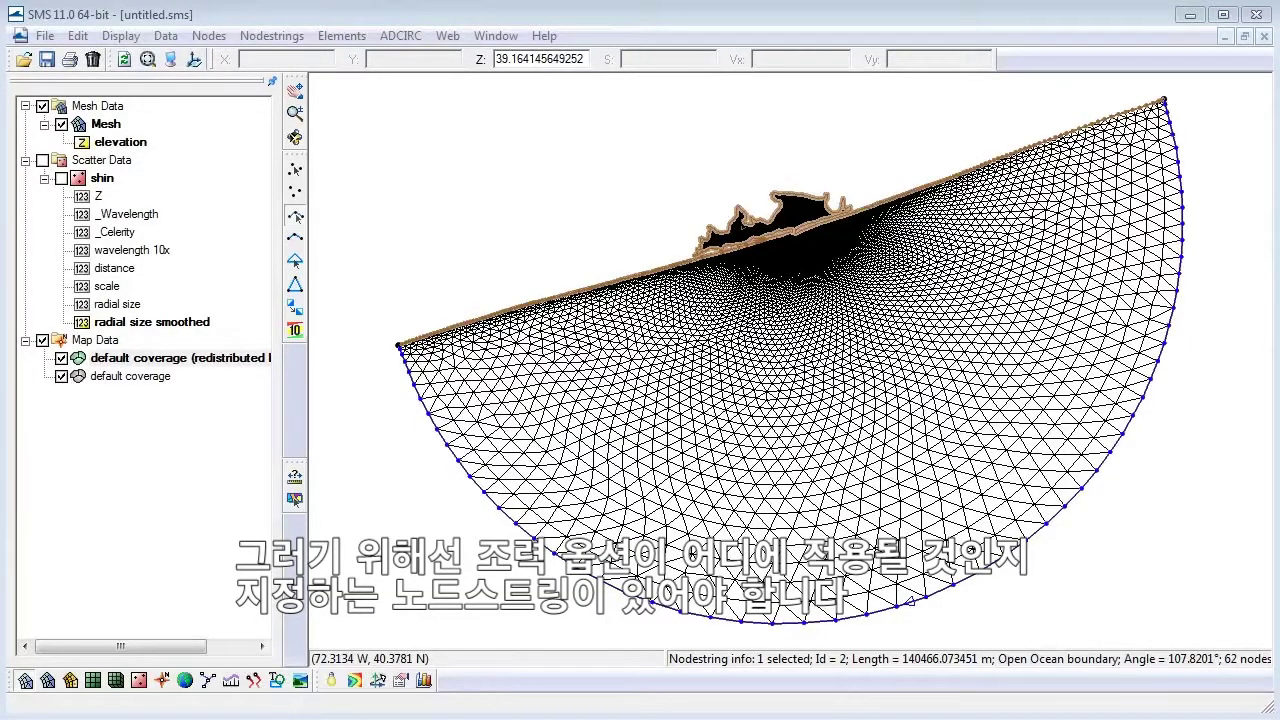
Assign the outer-arc nodestring an Ocean boundary condition using tidal constituents.
right_click(480, 489)
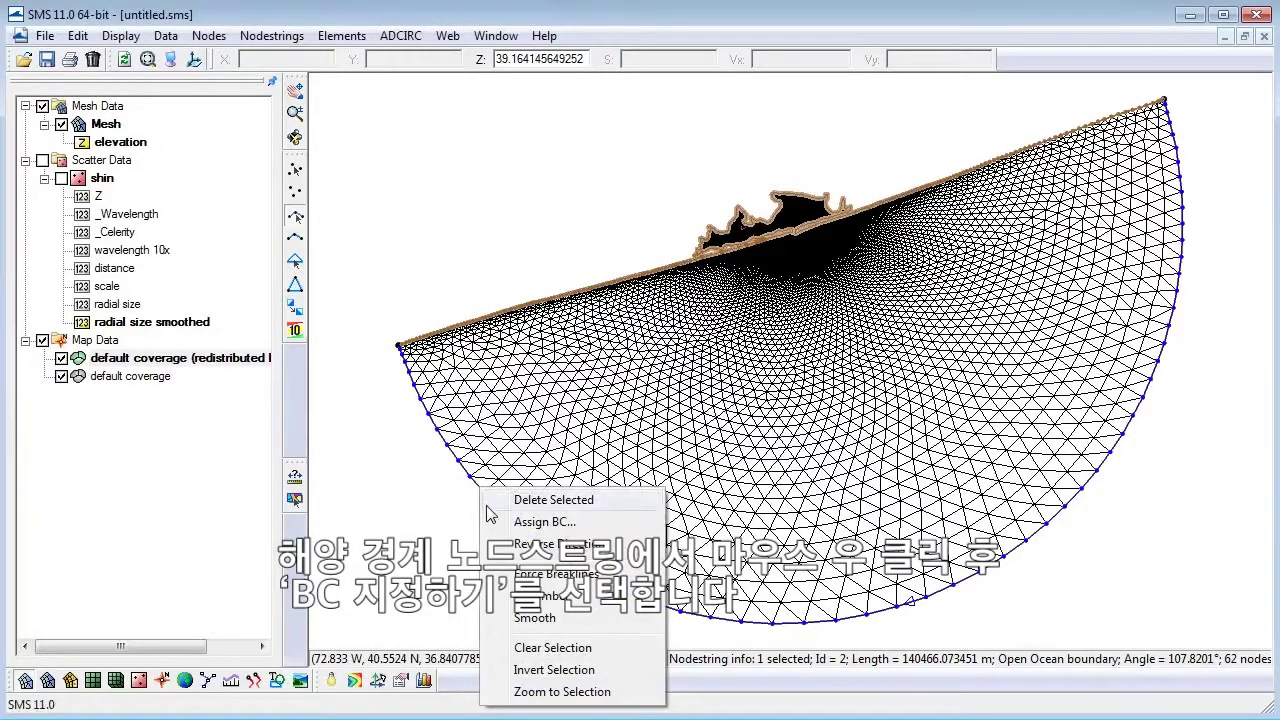
click(516, 524)
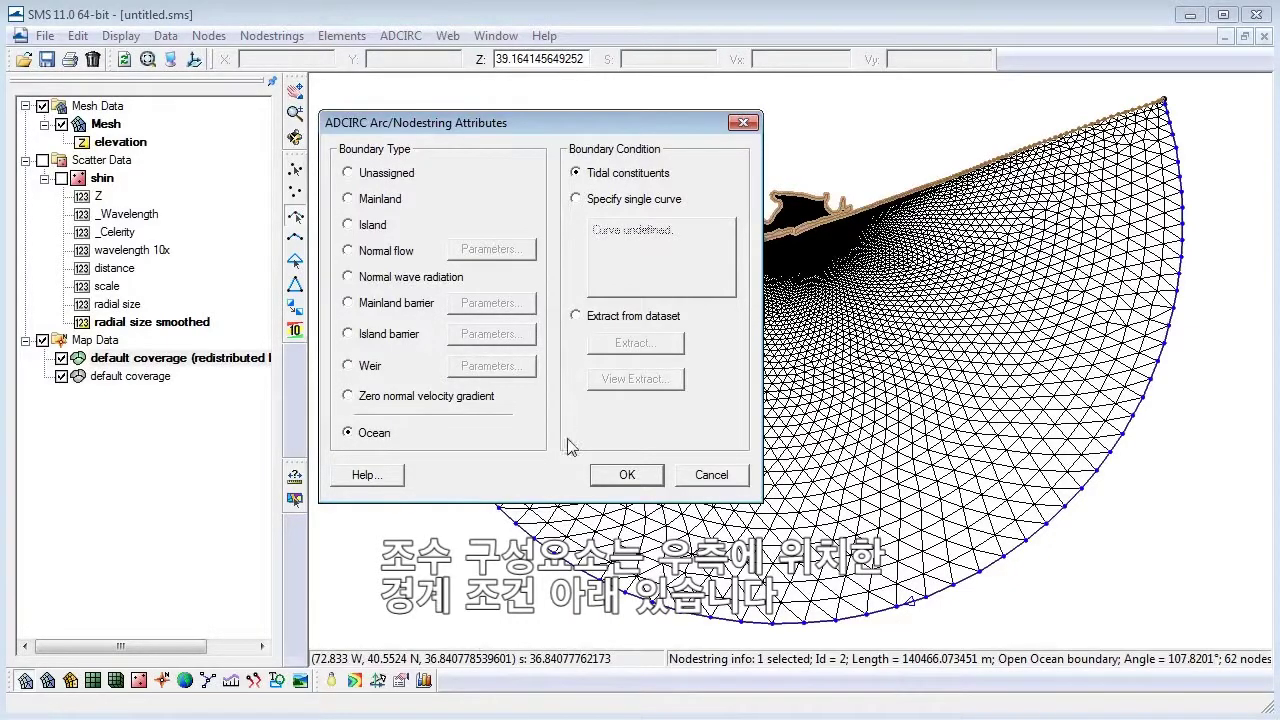
click(624, 476)
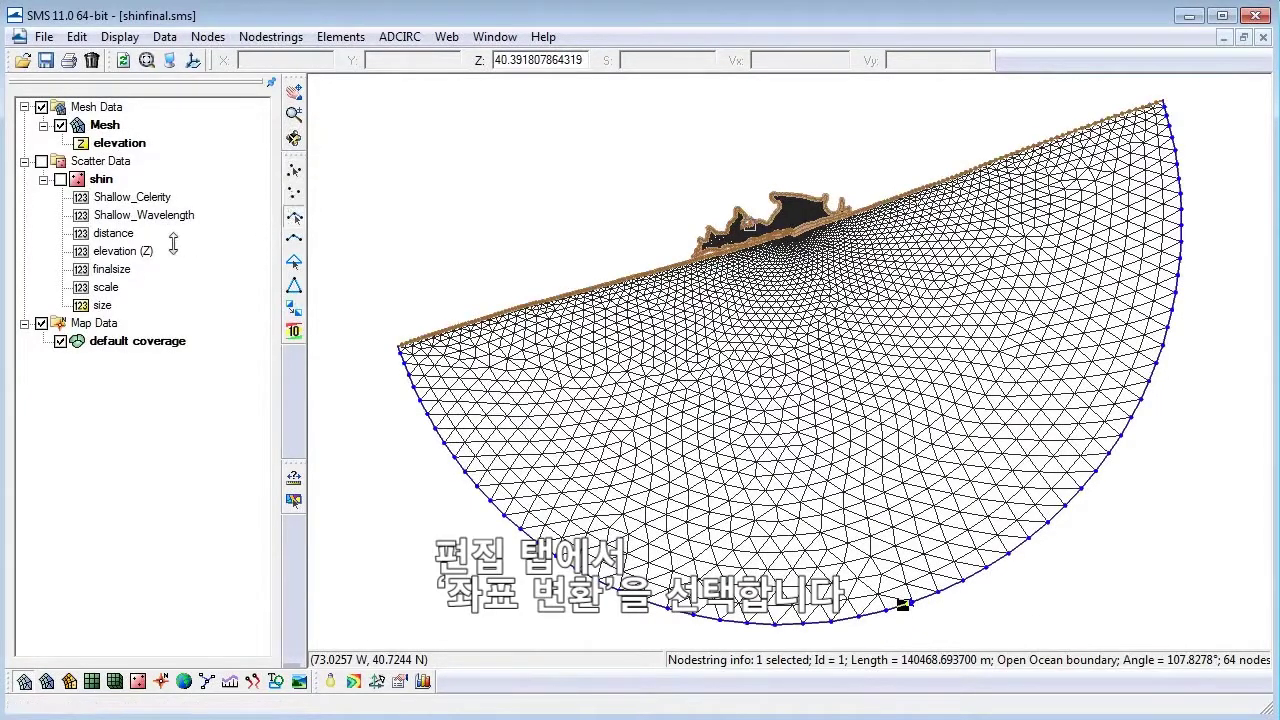
Reproject the mesh to Global Geographic (Latitude/Longitude) NAD27, keeping vertical units in meters.
click(77, 36)
click(100, 174)
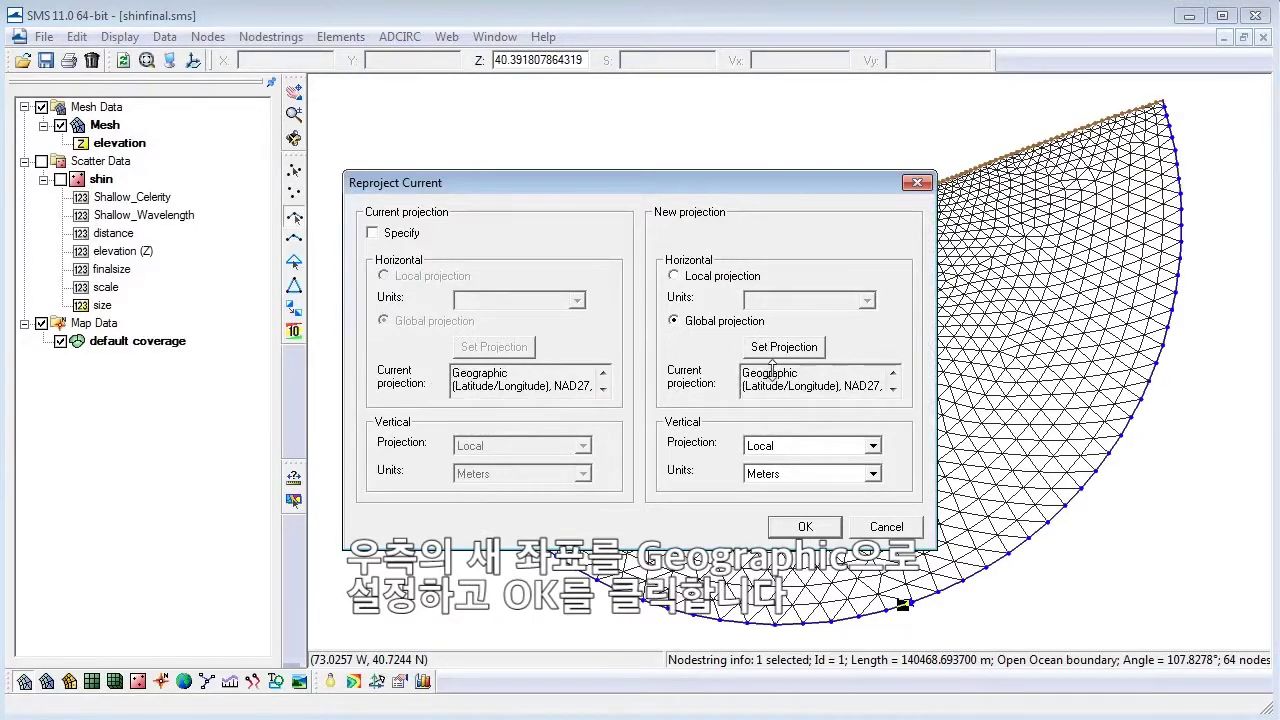
click(801, 527)
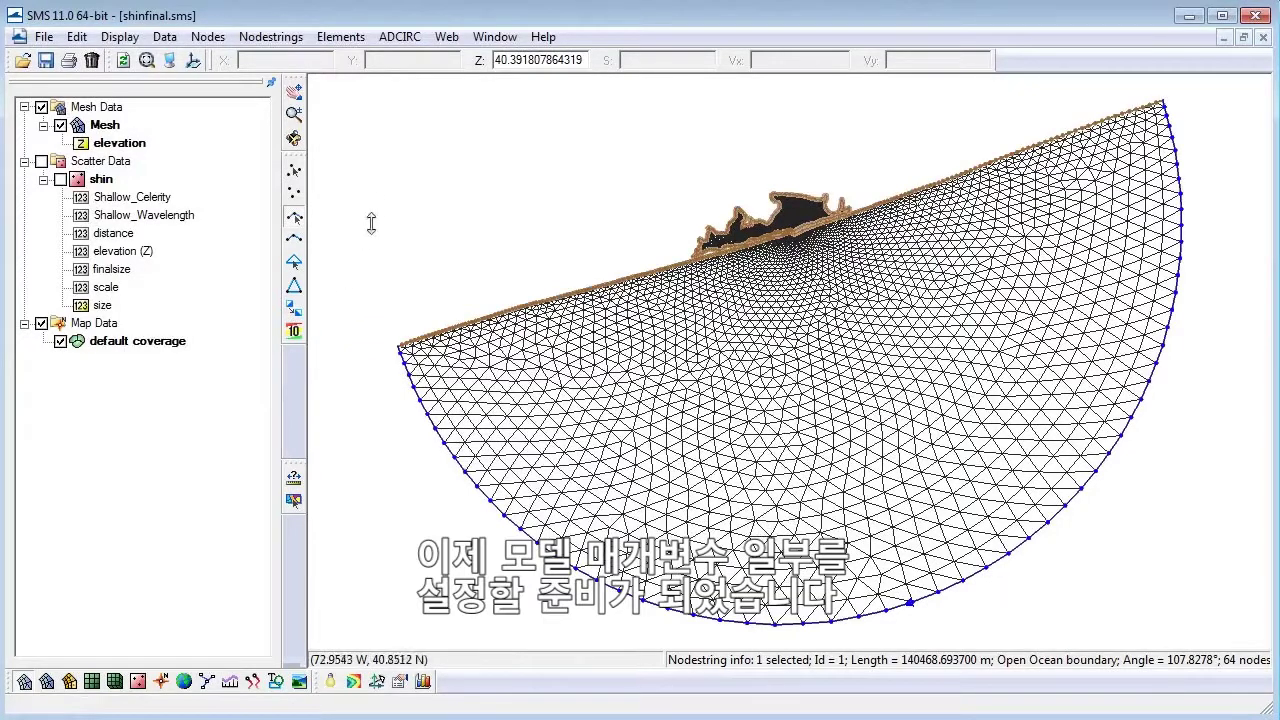
In ADCIRC Model Control, enter title 'Test' and run ID 'Run 1', enabling wetting/drying and advective terms.
click(400, 38)
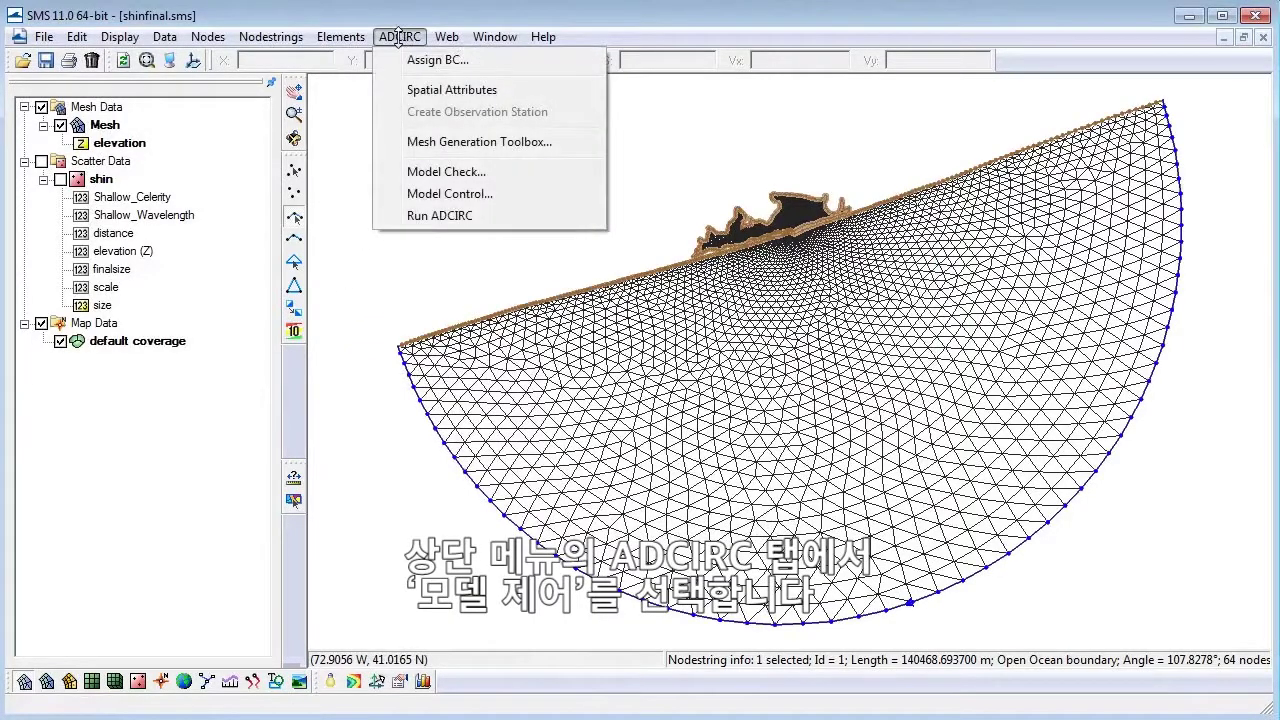
click(415, 193)
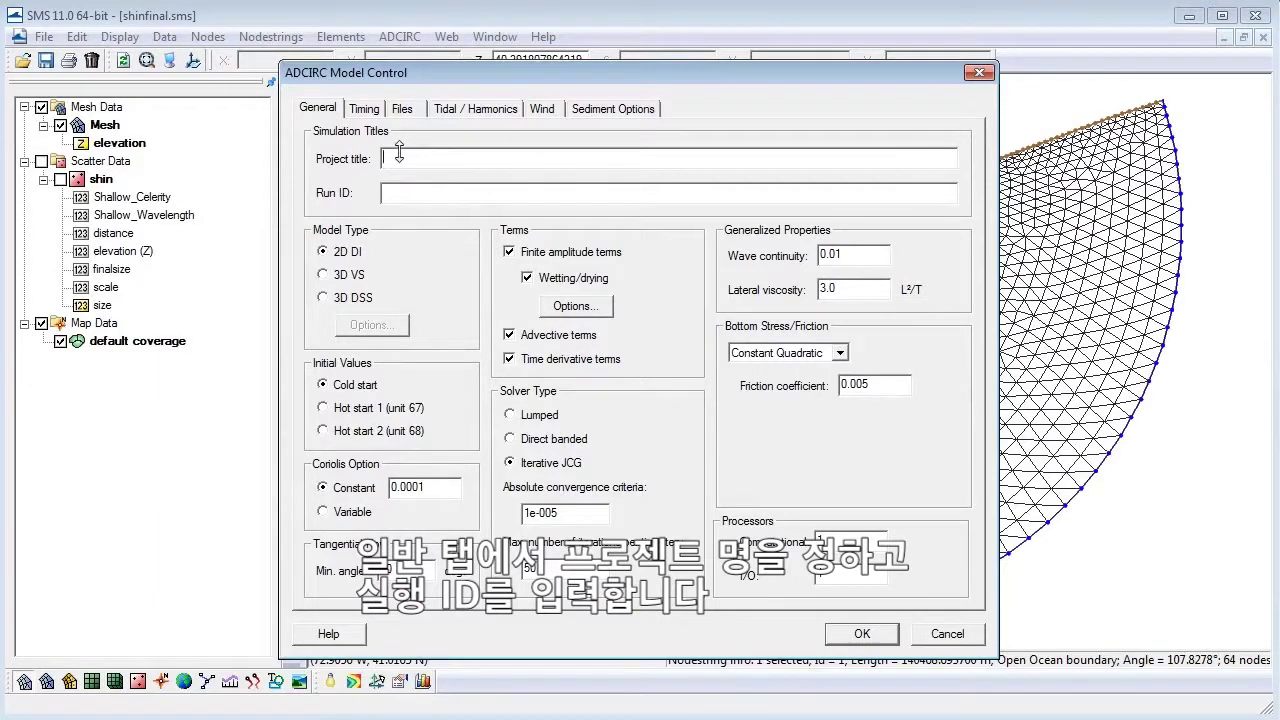
text(Test)
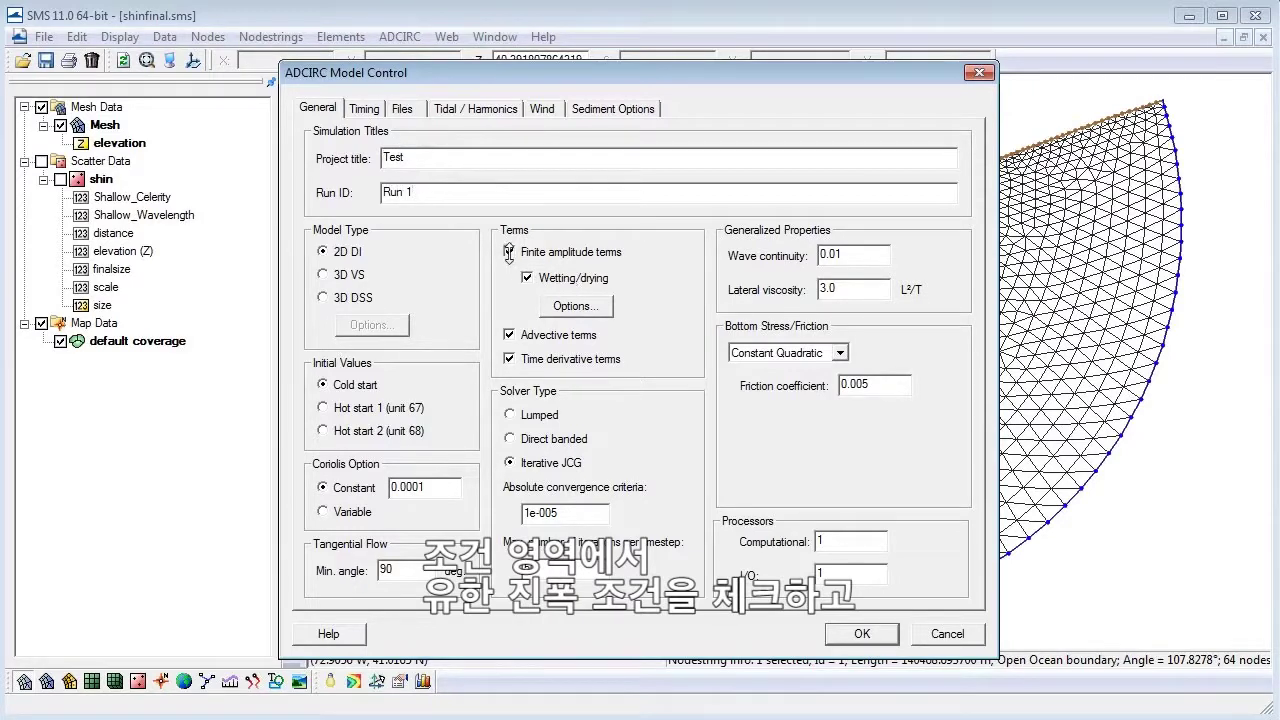
click(527, 279)
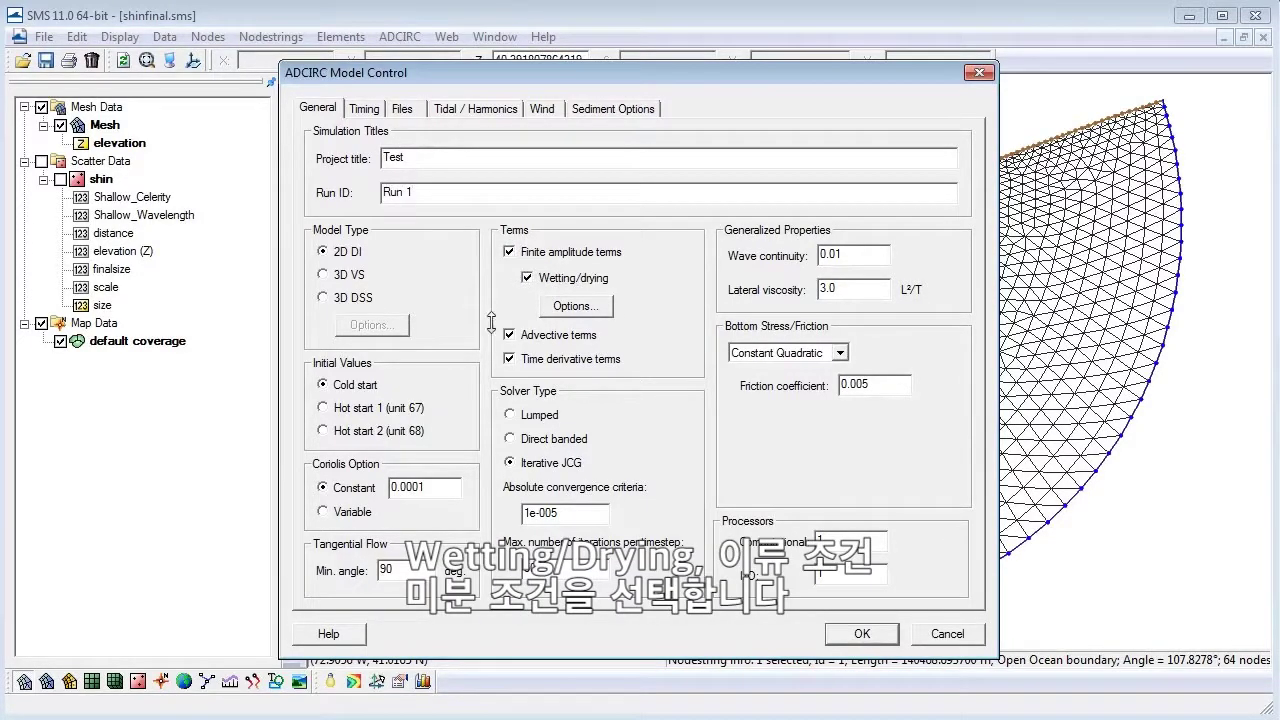
click(510, 336)
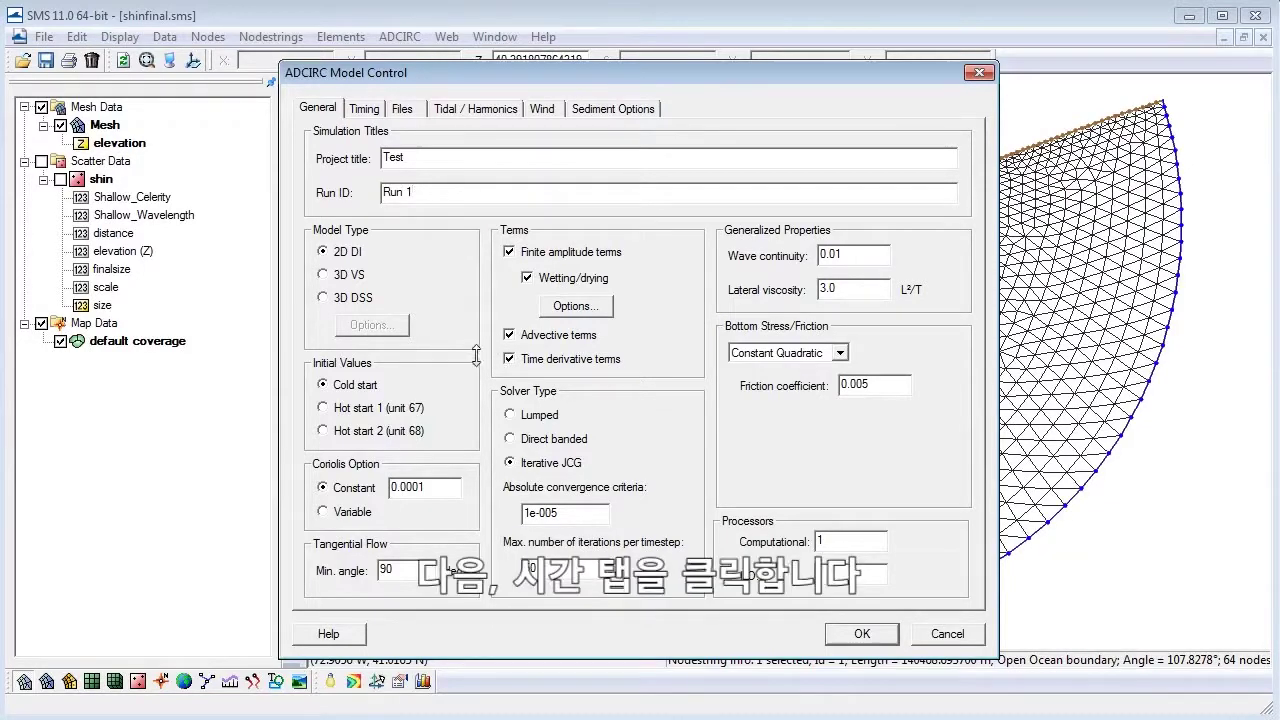
On the Timing tab, set ramp value 1 day, time step 2.000 sec and run time 1.5 days.
click(360, 108)
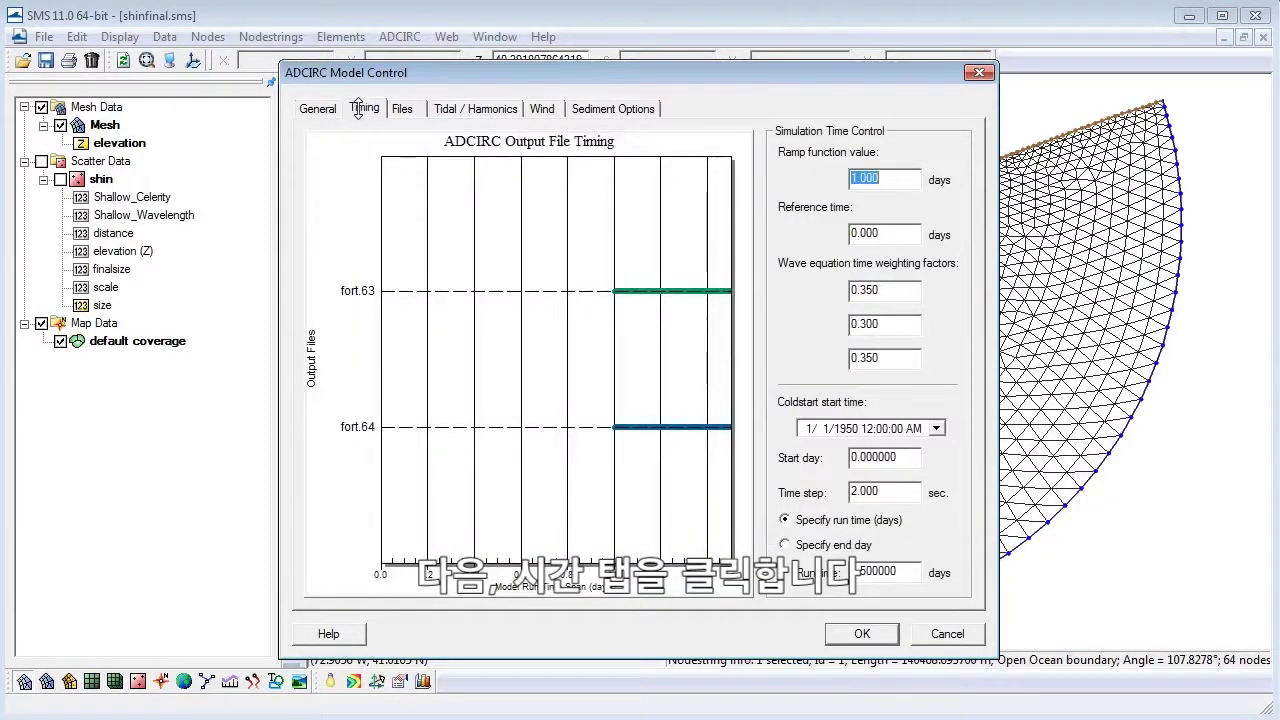
click(886, 180)
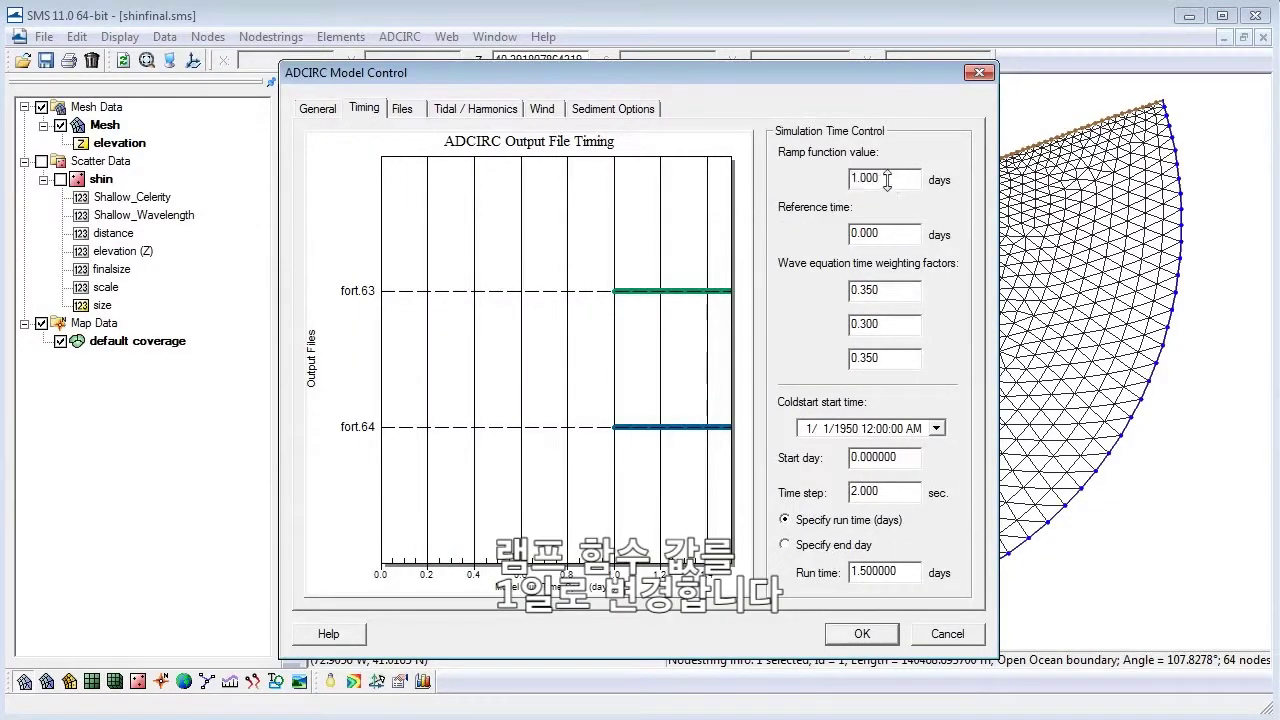
drag(886, 180, 820, 178)
text(1)
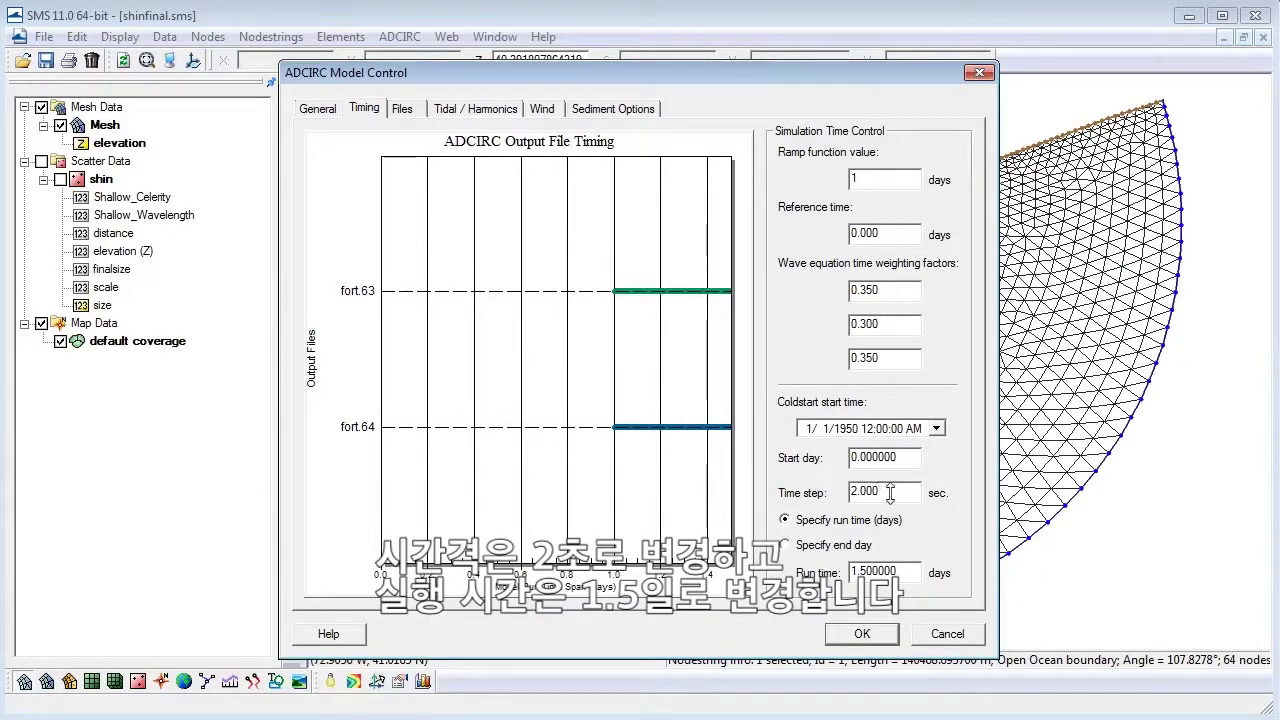
drag(885, 492, 851, 493)
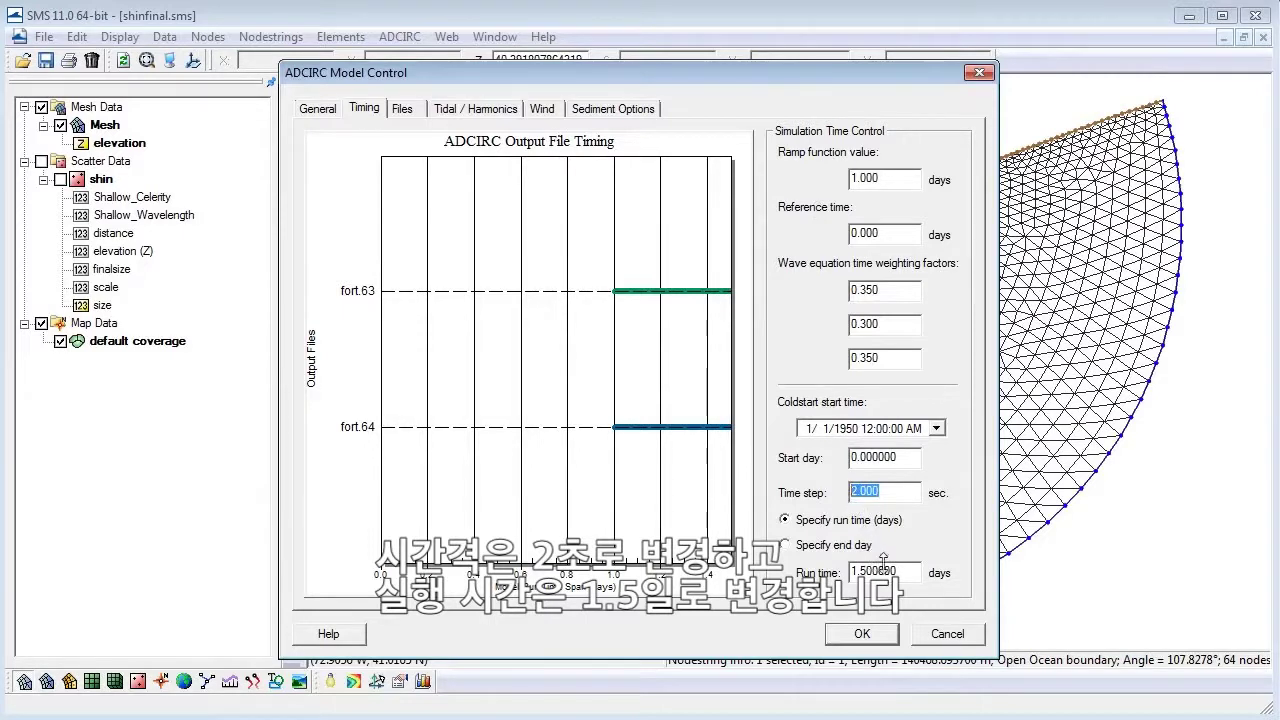
drag(902, 570, 833, 573)
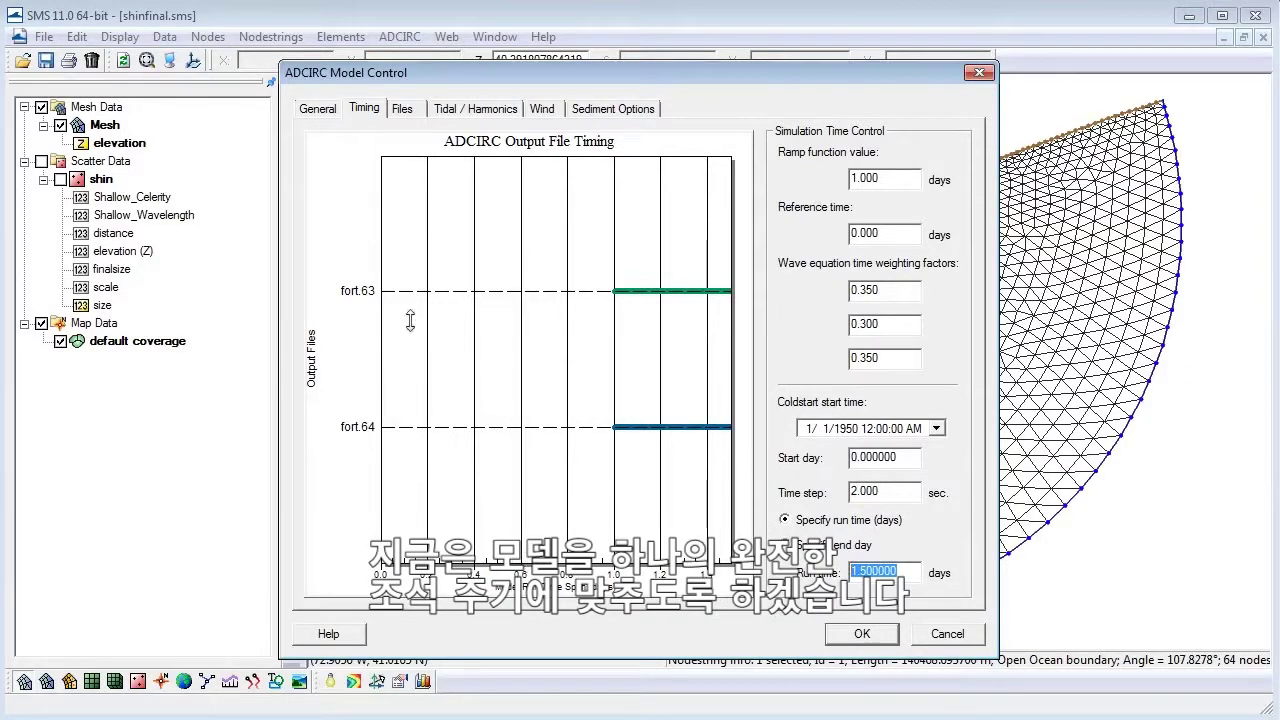
Enable global Elevation and Velocity Time Series output: start 1.0, end 1.5, frequency 30.0 minutes.
click(402, 108)
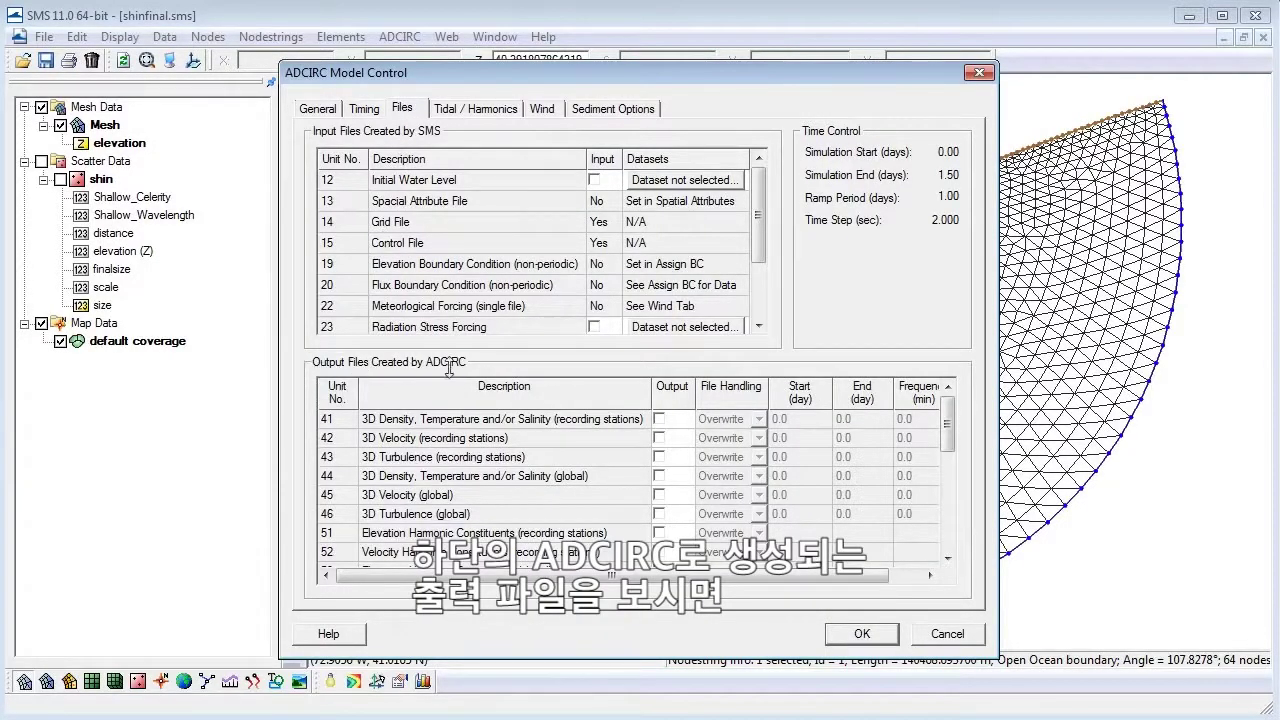
drag(950, 422, 950, 478)
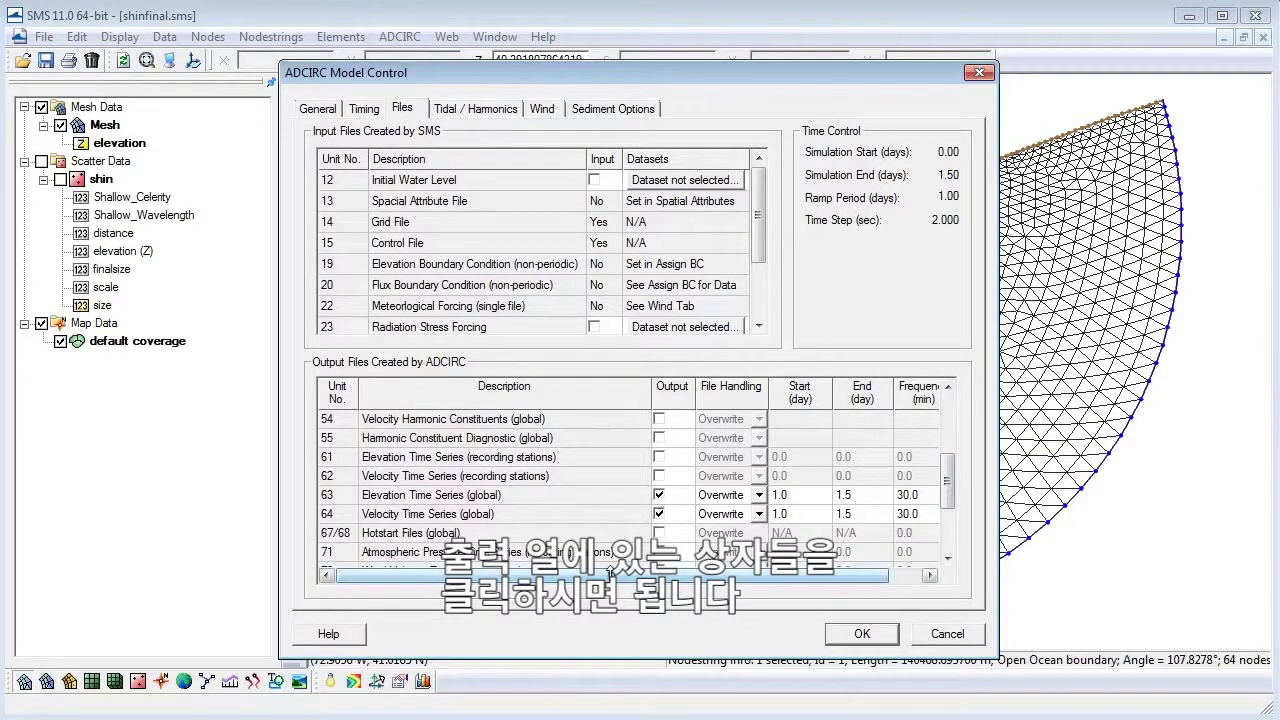
drag(610, 573, 642, 574)
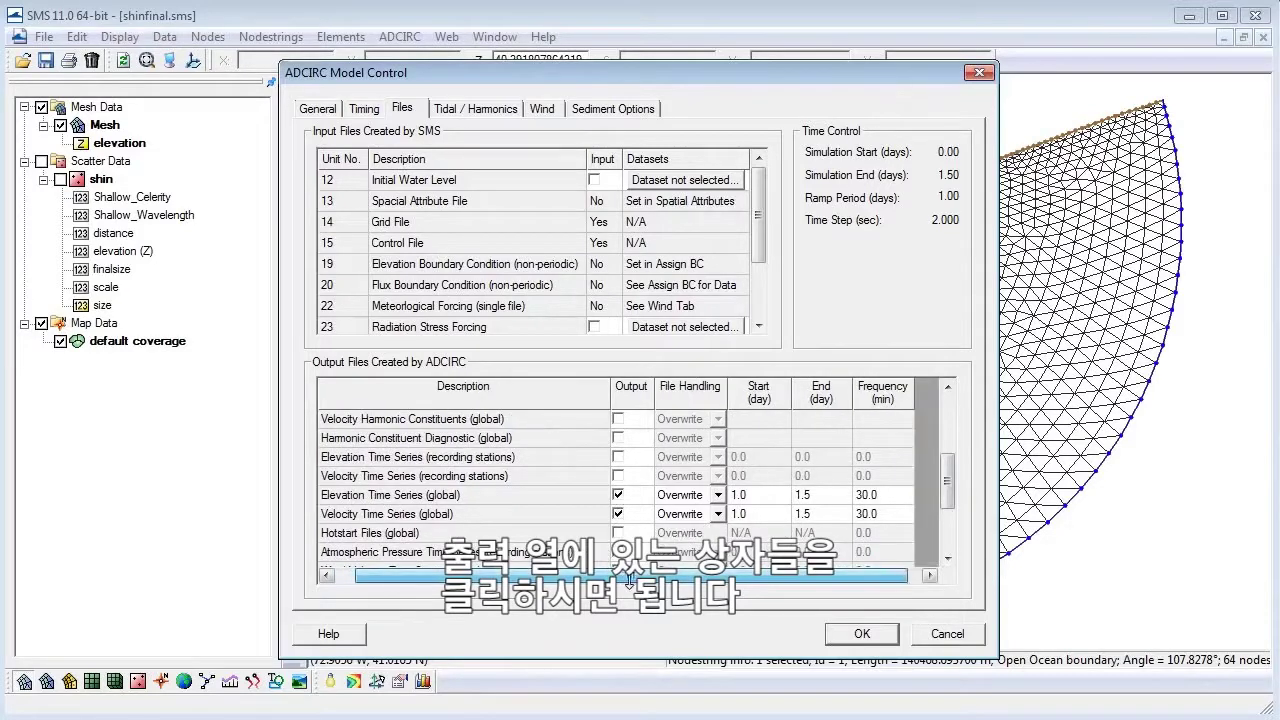
click(738, 495)
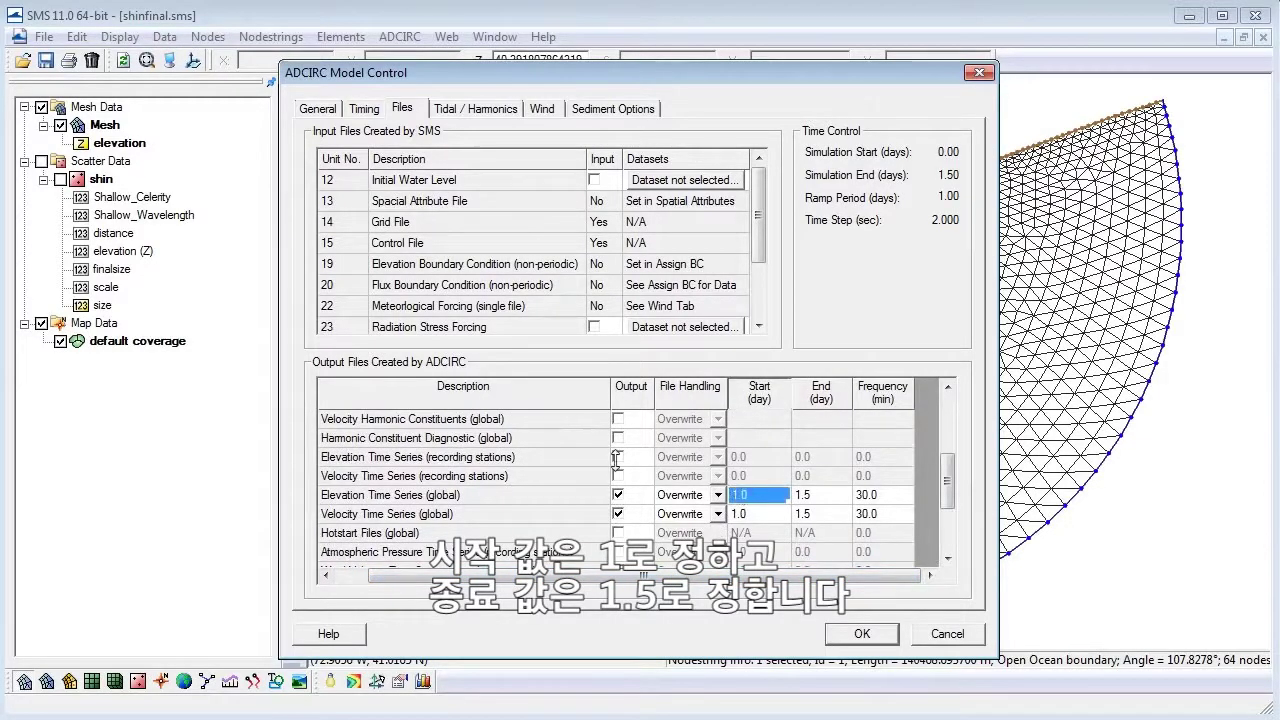
text(1)
key(Tab)
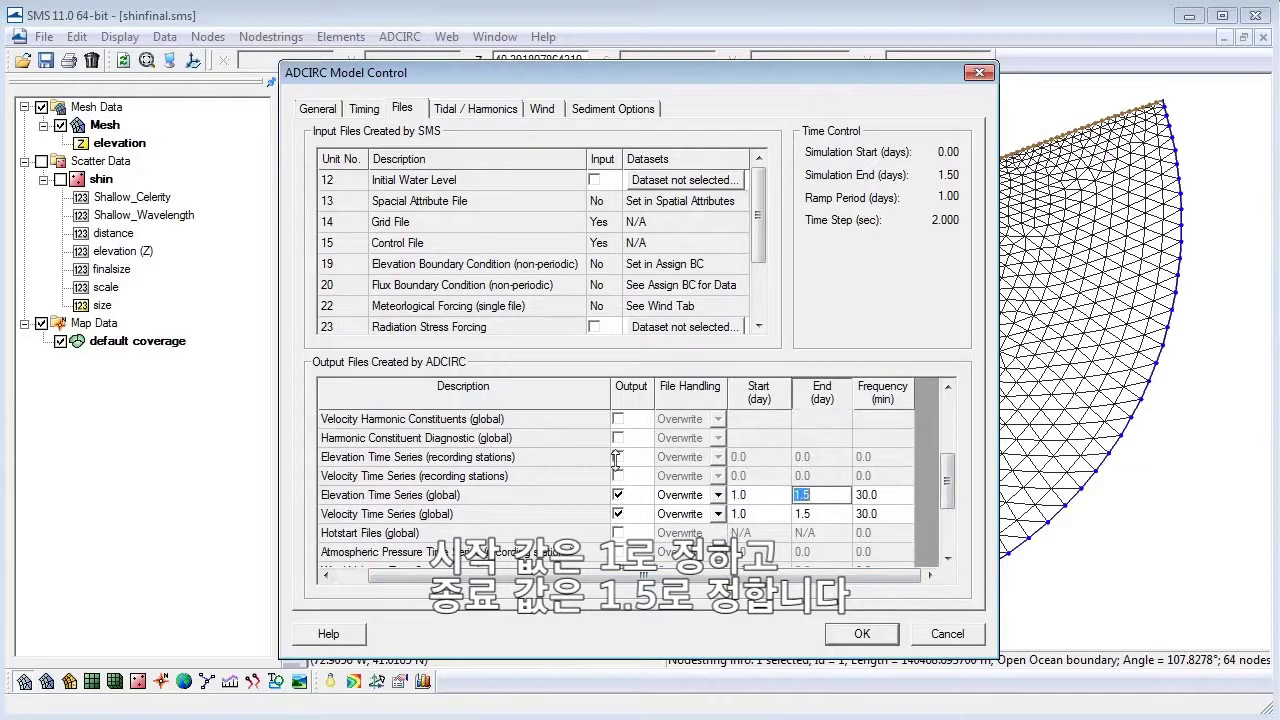
text(1.5)
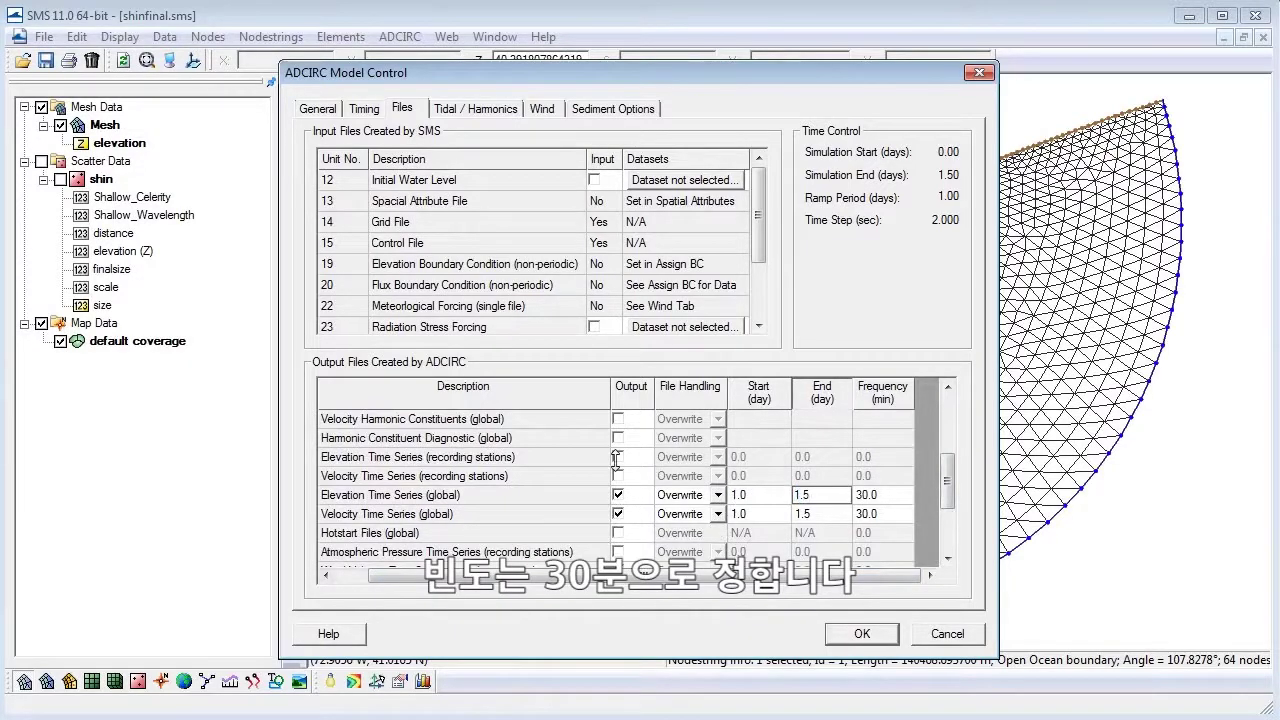
key(Tab)
key(Tab)
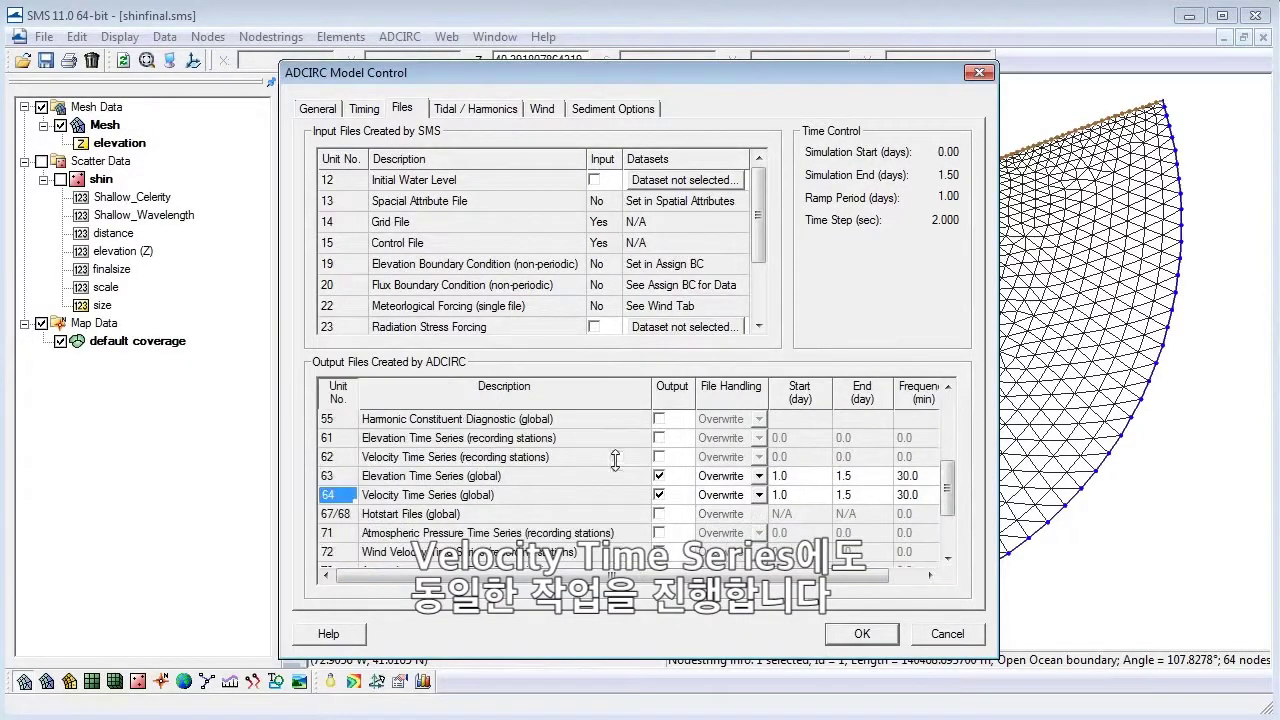
drag(675, 575, 705, 575)
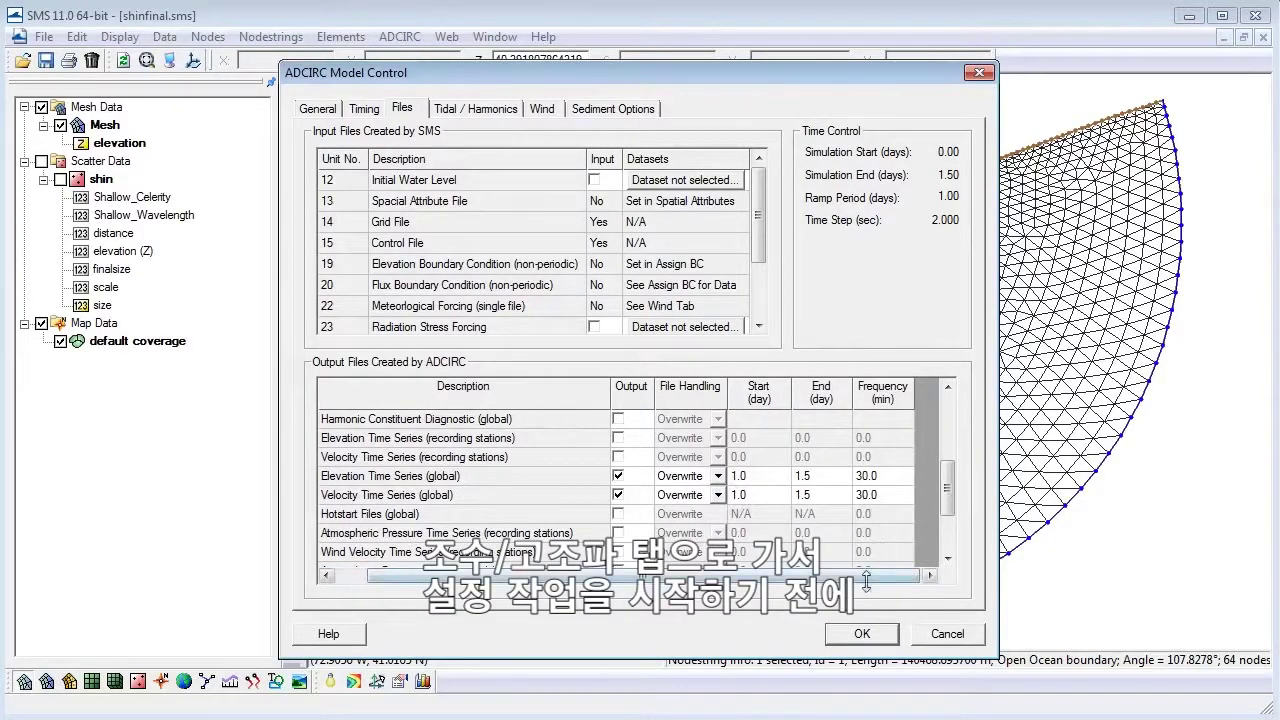
click(494, 107)
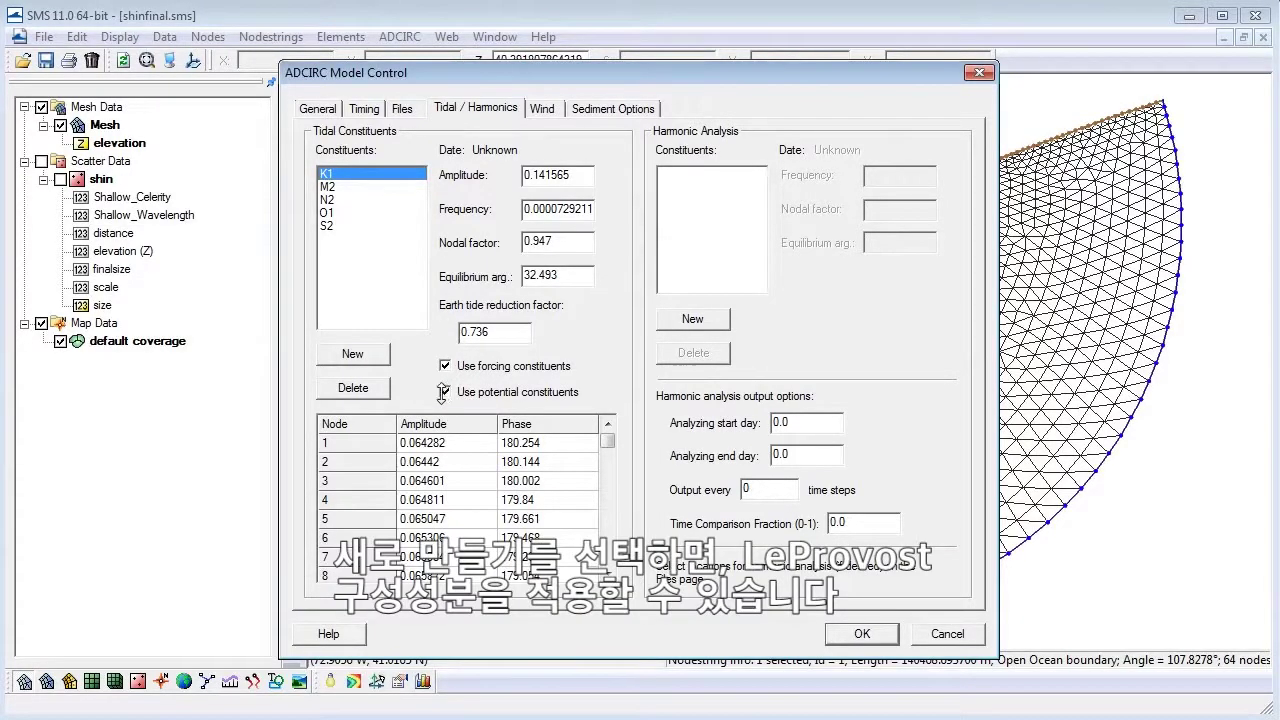
Add LeProvost tidal constituents K1, M2, N2, O1 and S2, starting 1 January 1950.
click(371, 355)
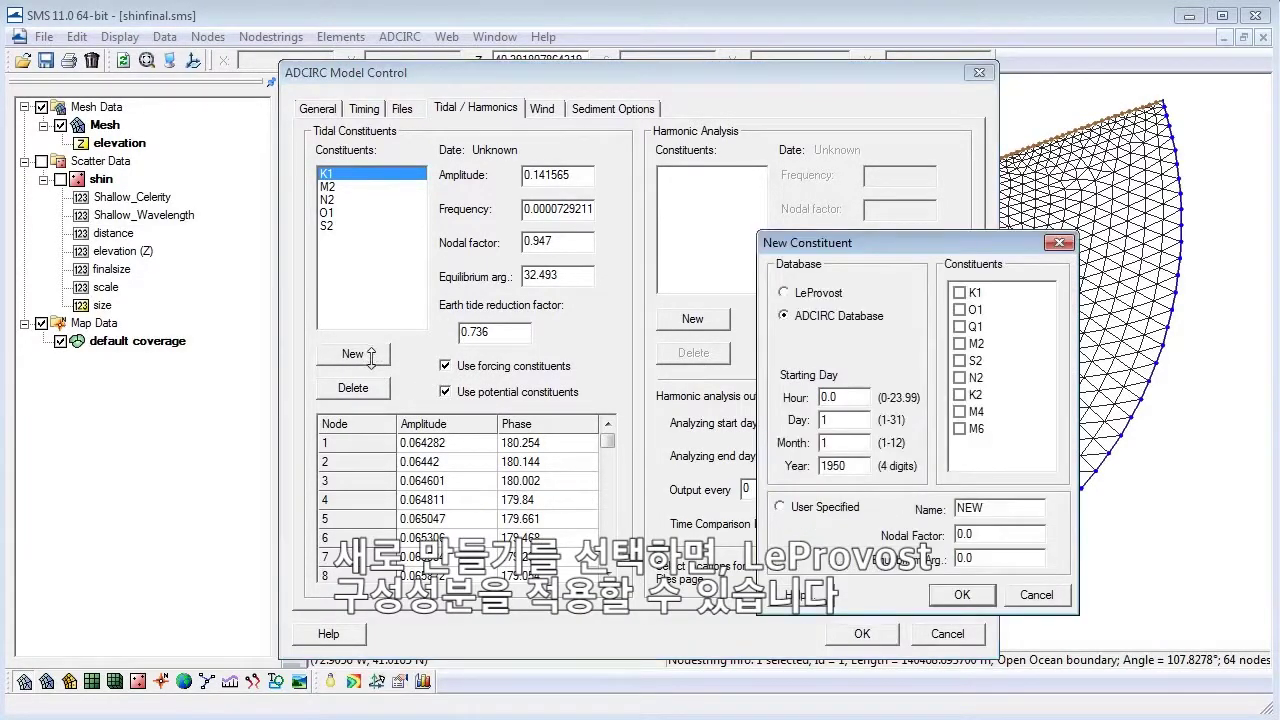
click(781, 292)
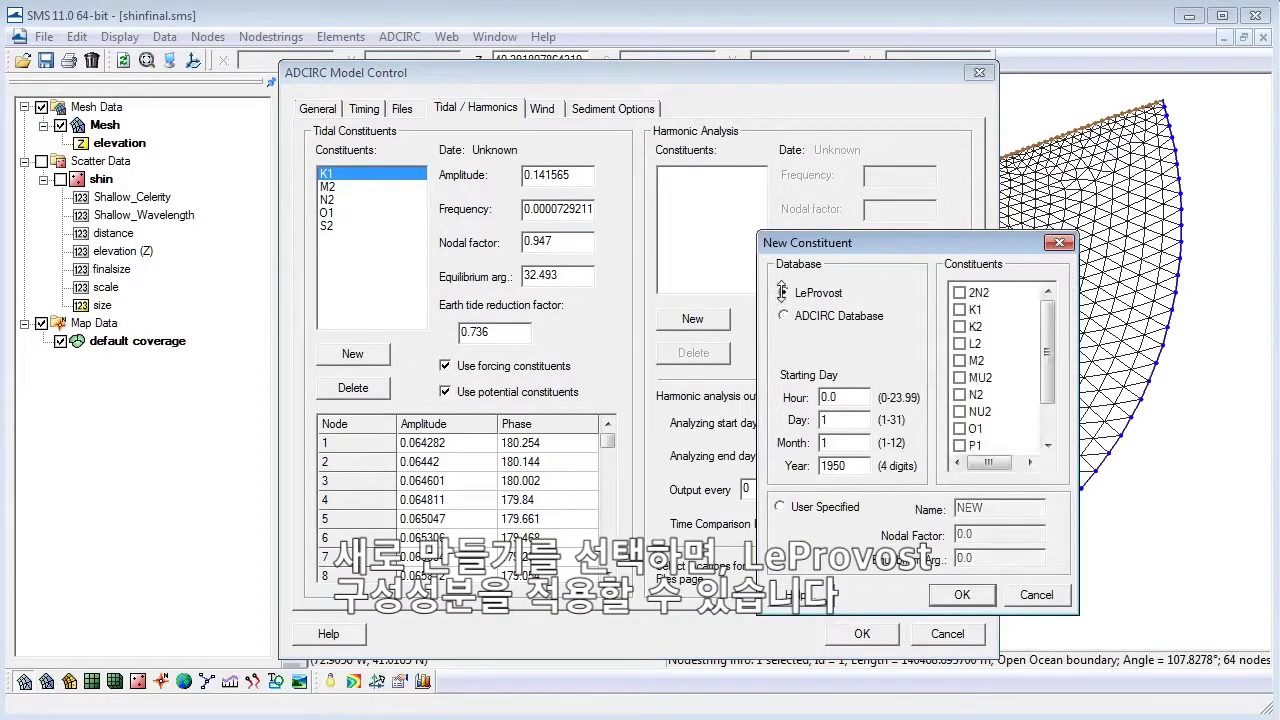
click(959, 310)
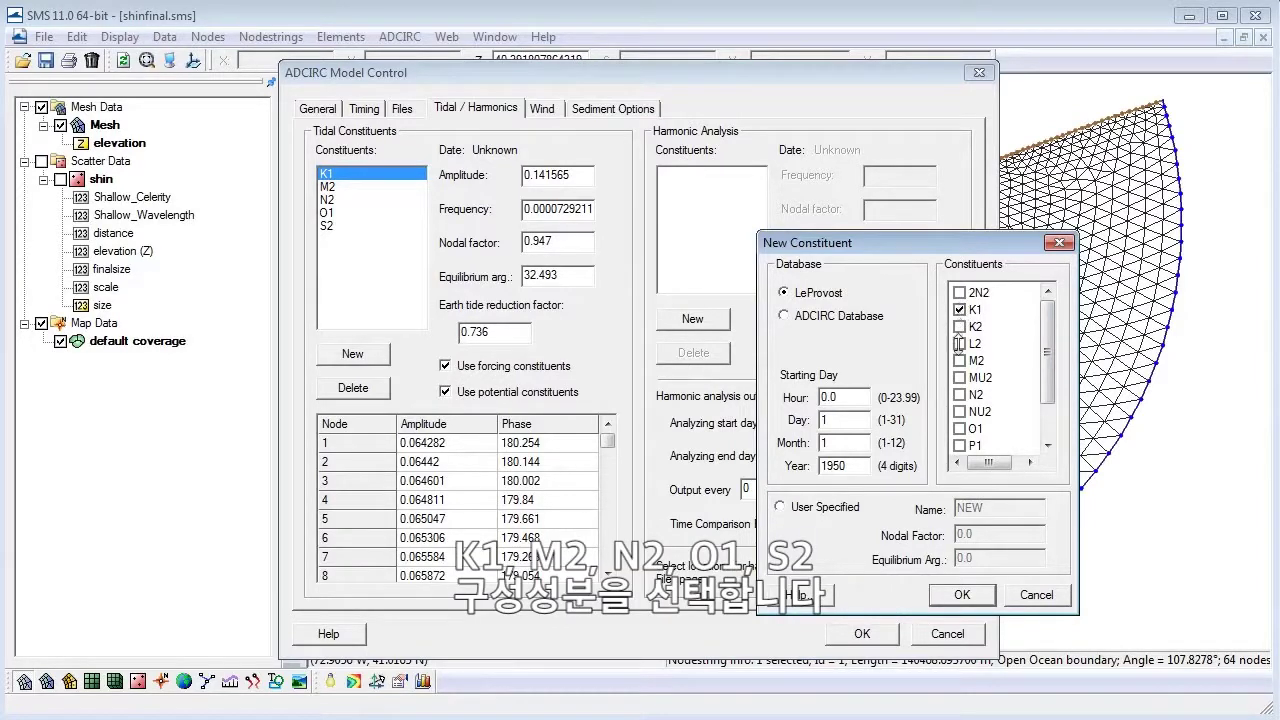
click(959, 360)
click(959, 395)
click(959, 428)
drag(1047, 300, 1047, 333)
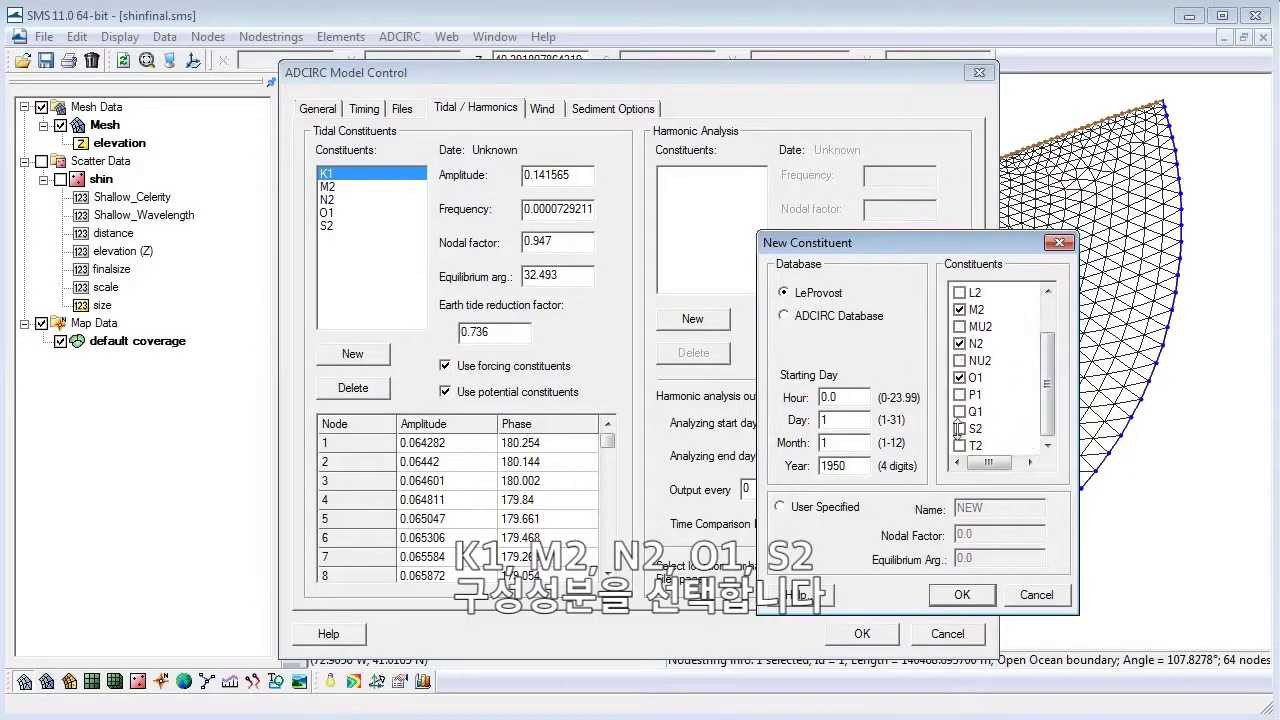
click(959, 429)
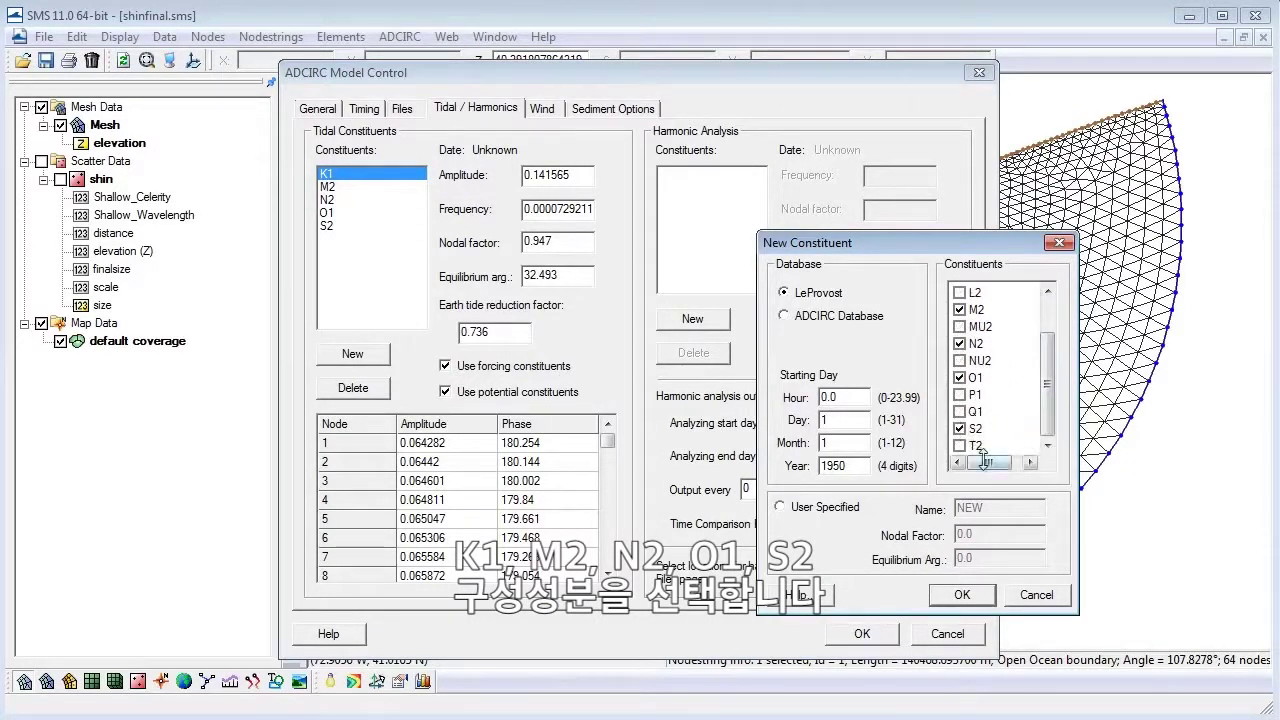
click(960, 594)
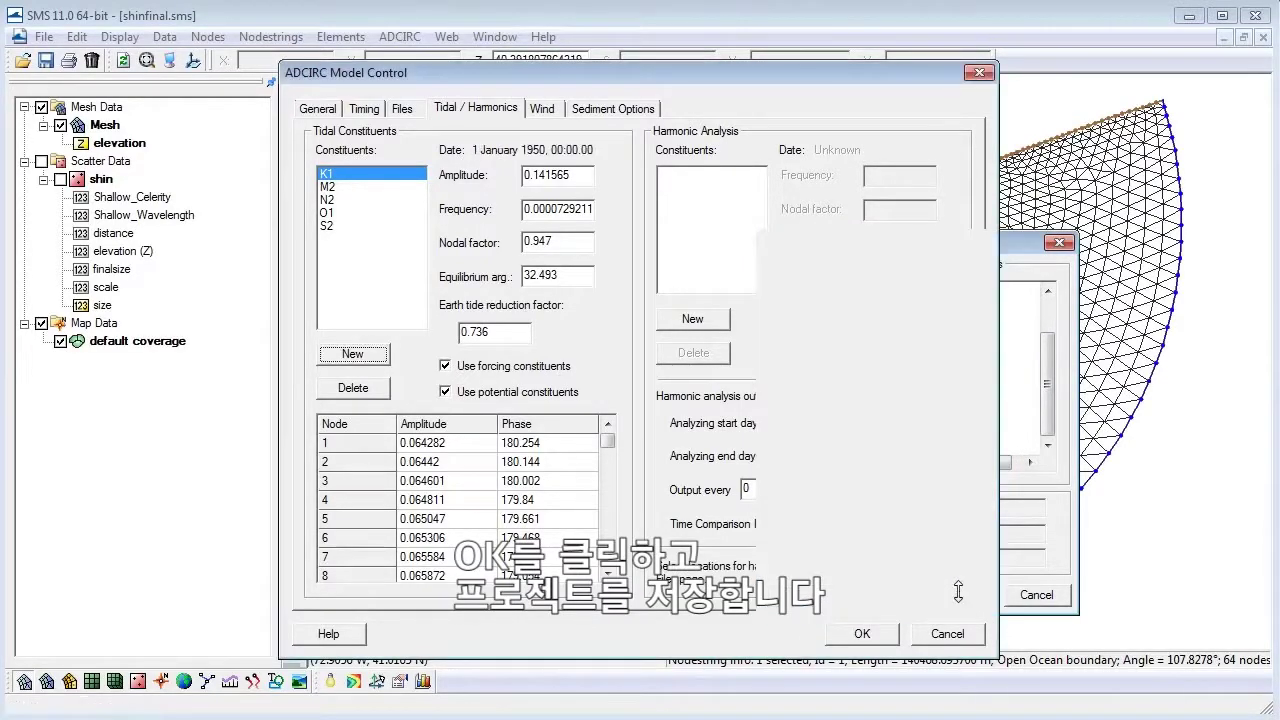
Accept the Model Control settings and save the project.
click(862, 633)
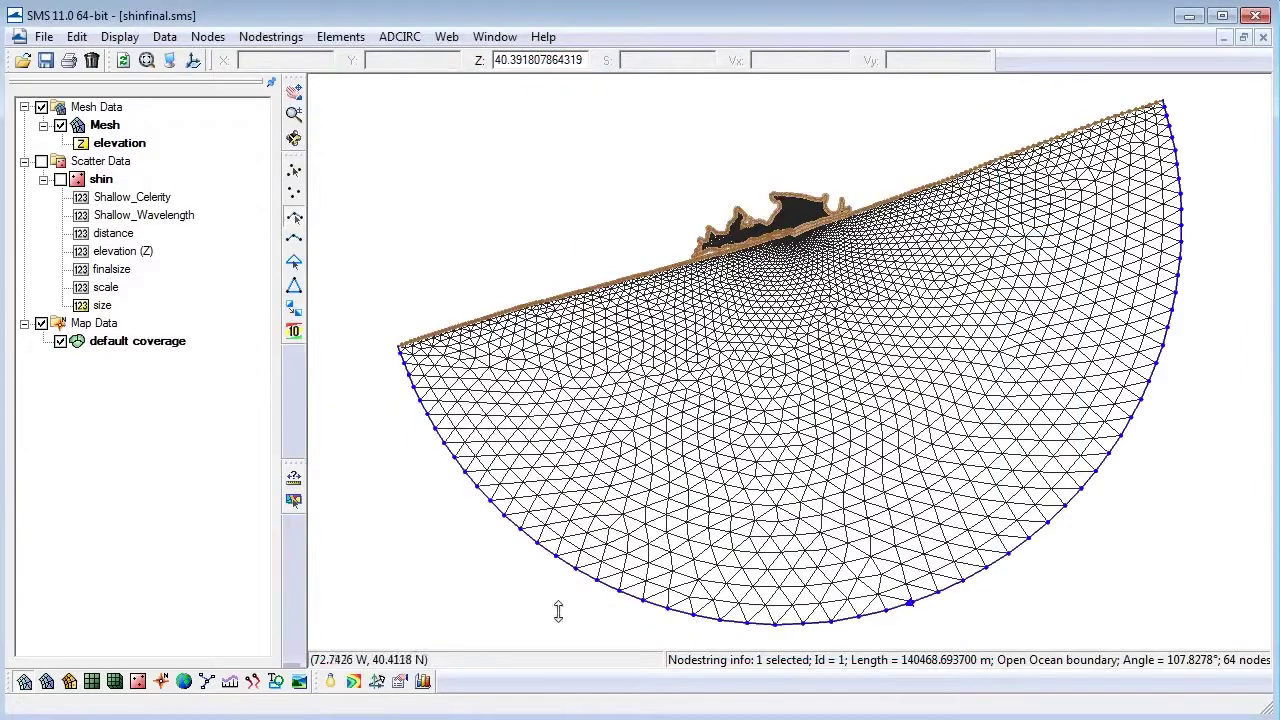
click(44, 36)
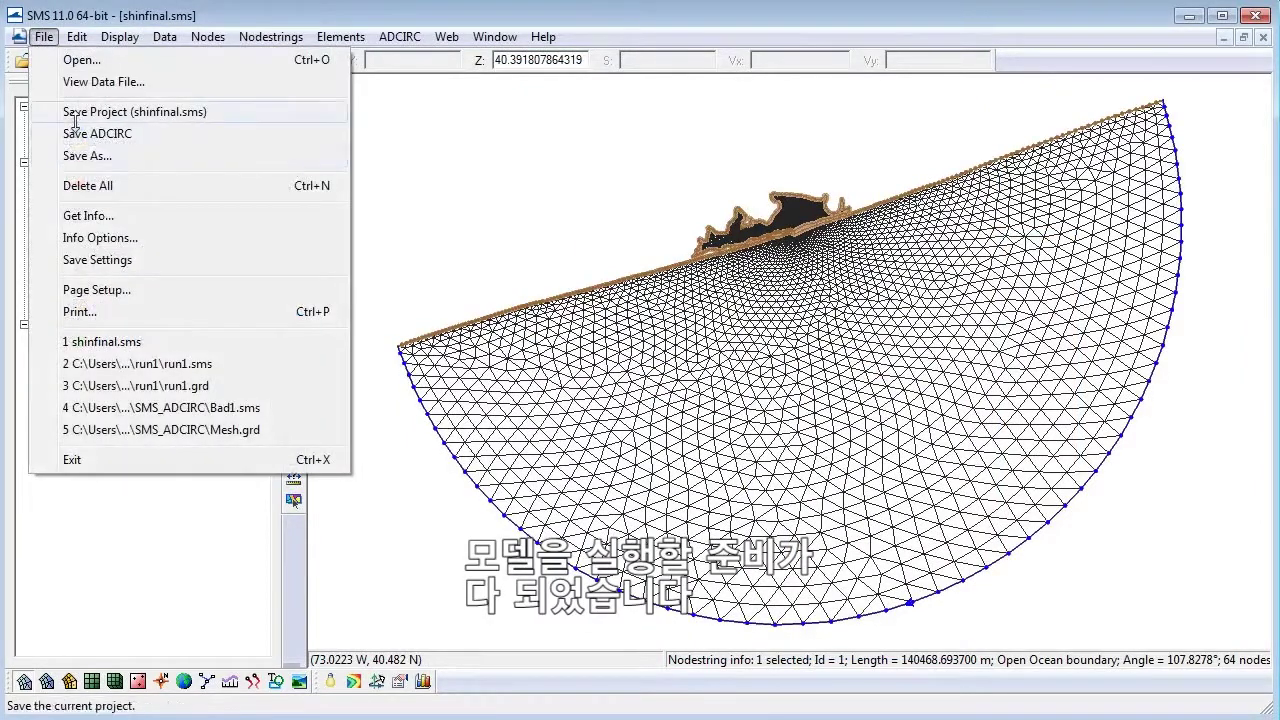
click(68, 112)
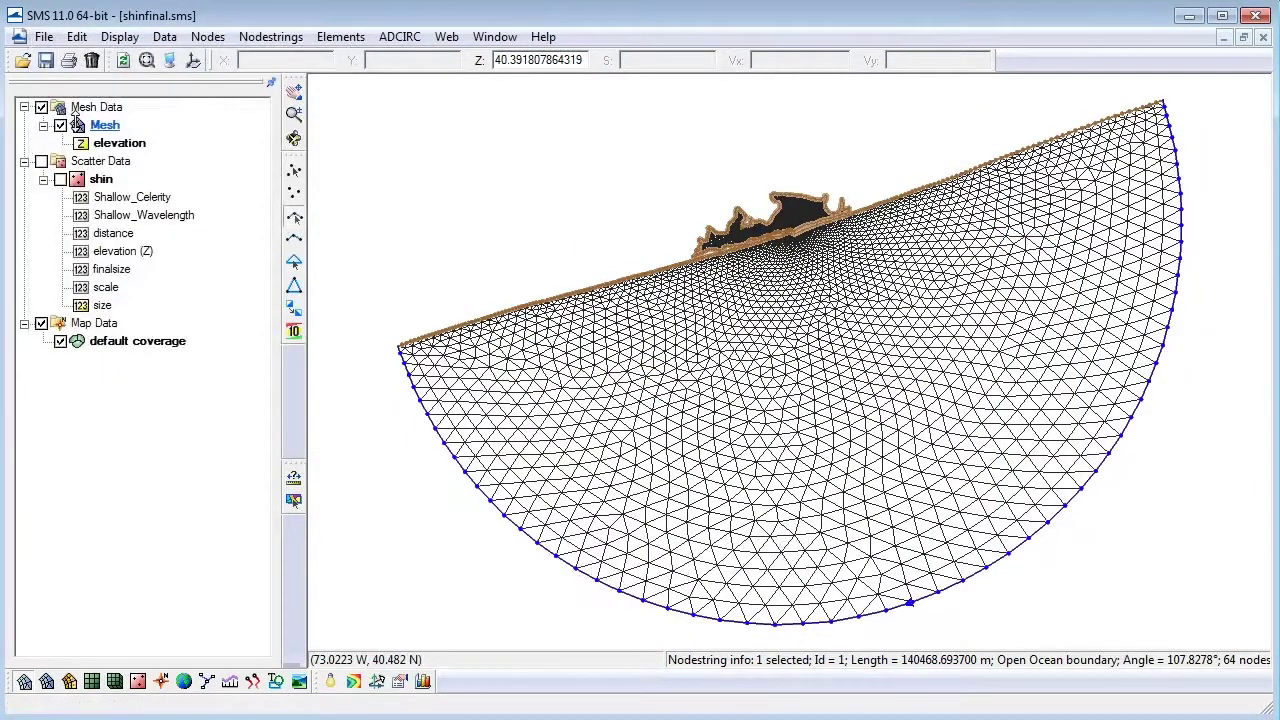
Run ADCIRC through all 64800 timesteps and close the finished run window.
click(405, 39)
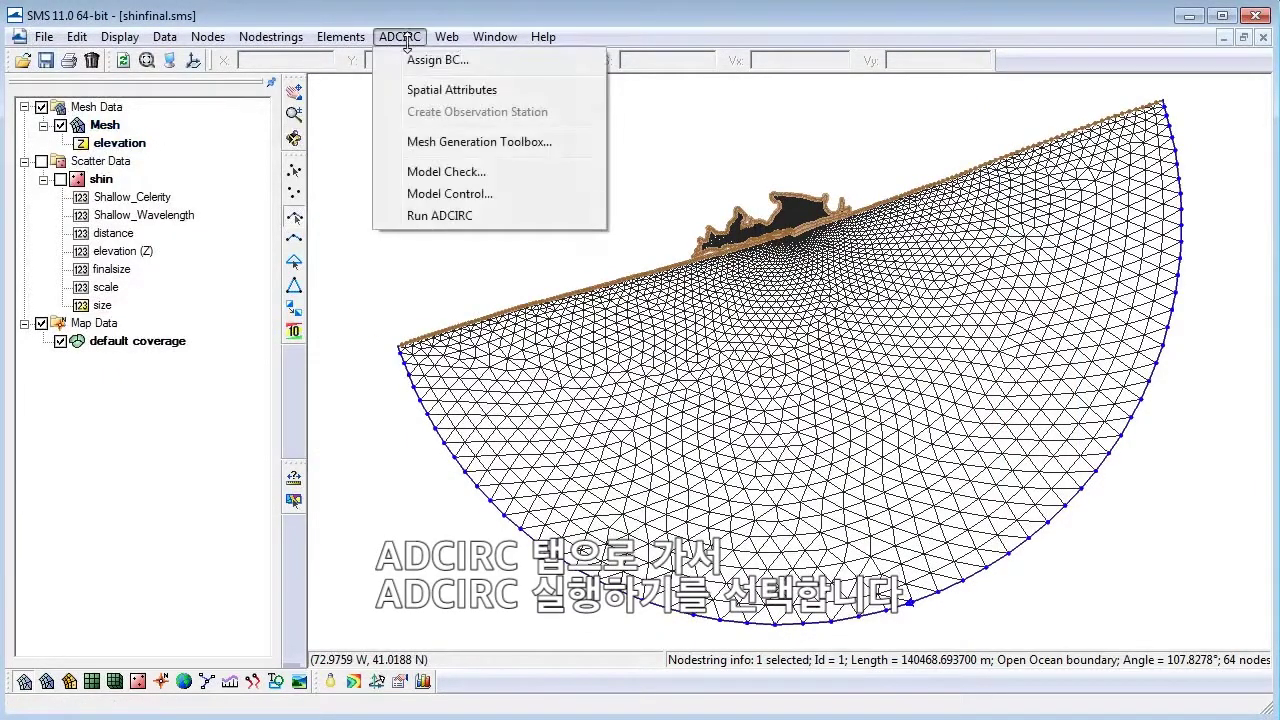
click(400, 215)
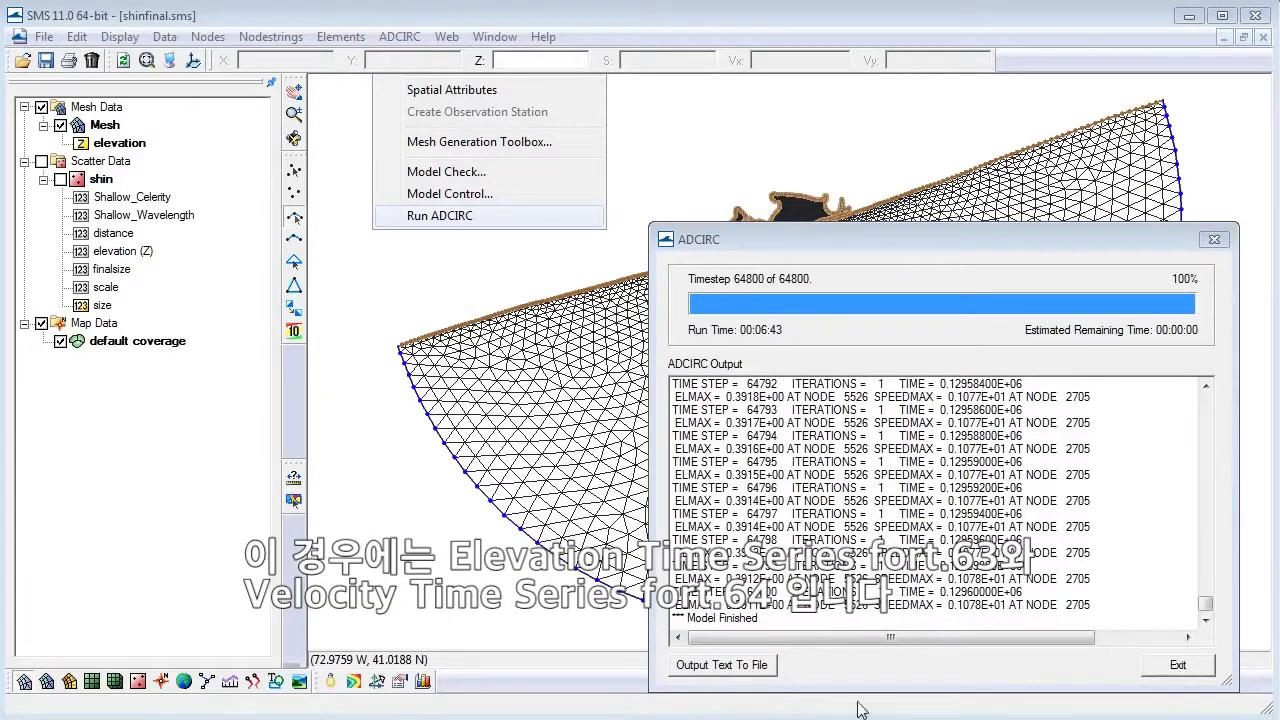
click(1186, 666)
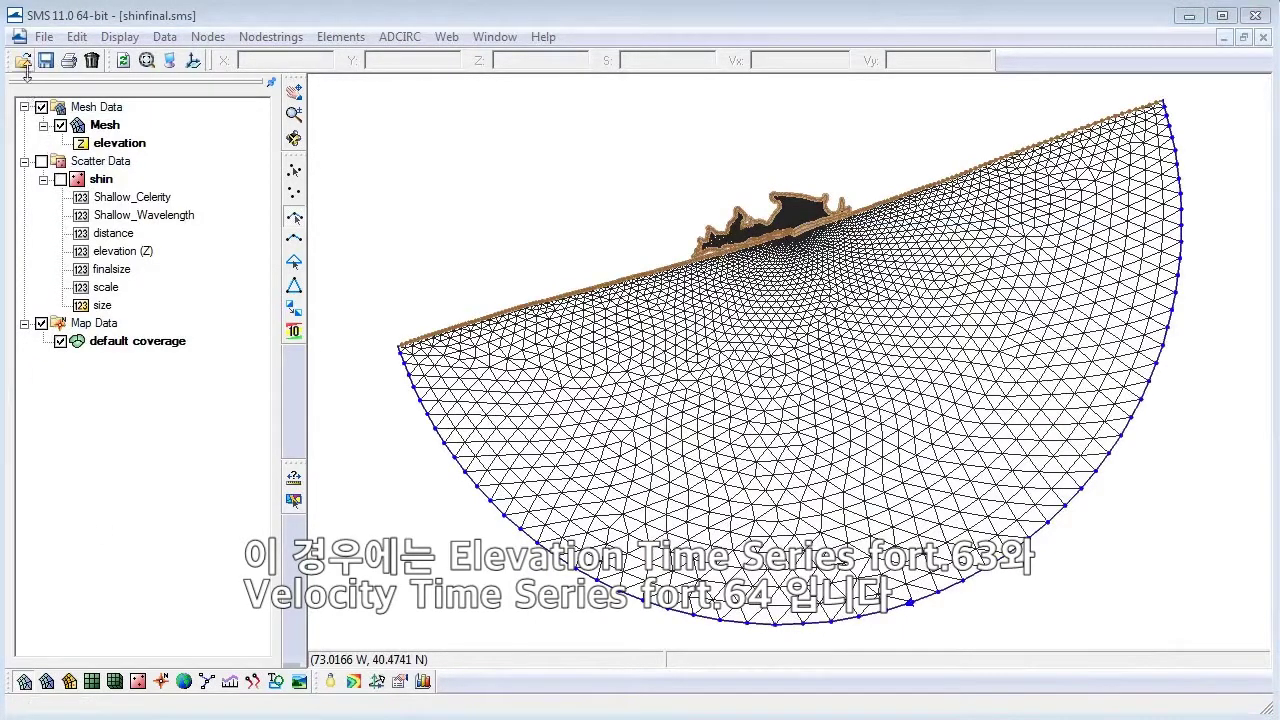
Open fort.63 and fort.64 from the output folder and convert them to XMDF dataset5.h5.
click(44, 37)
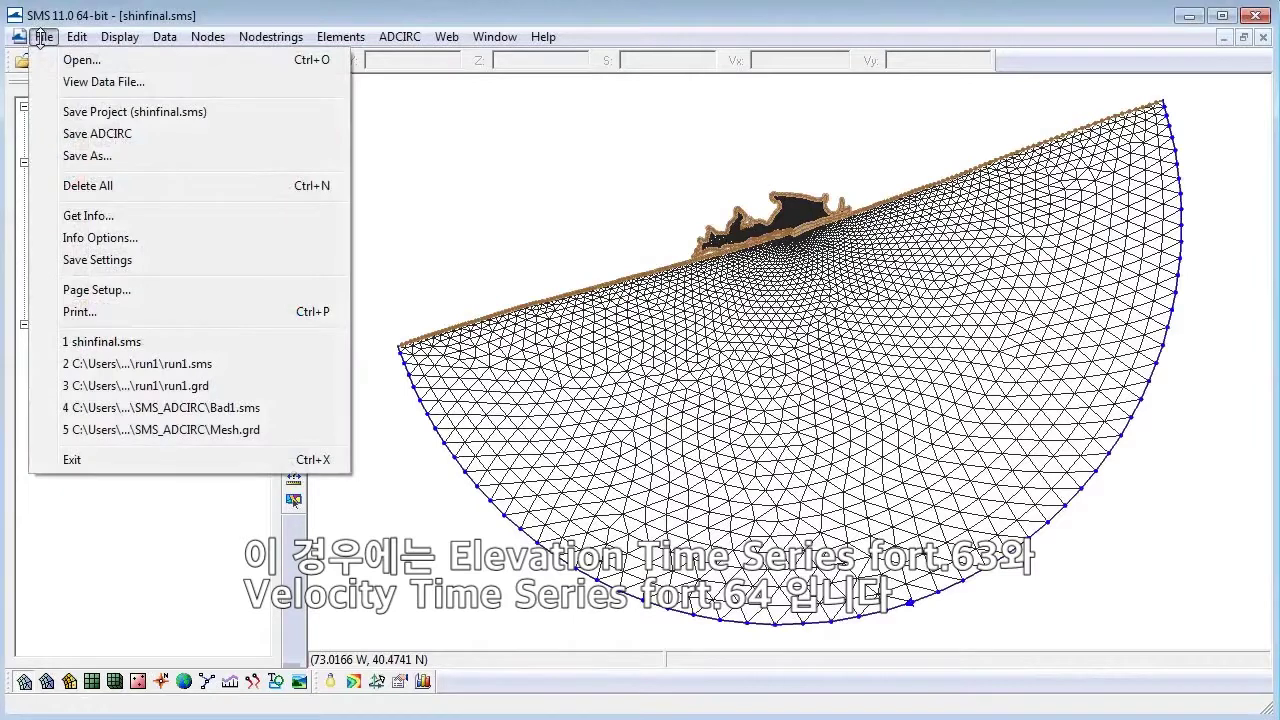
click(60, 59)
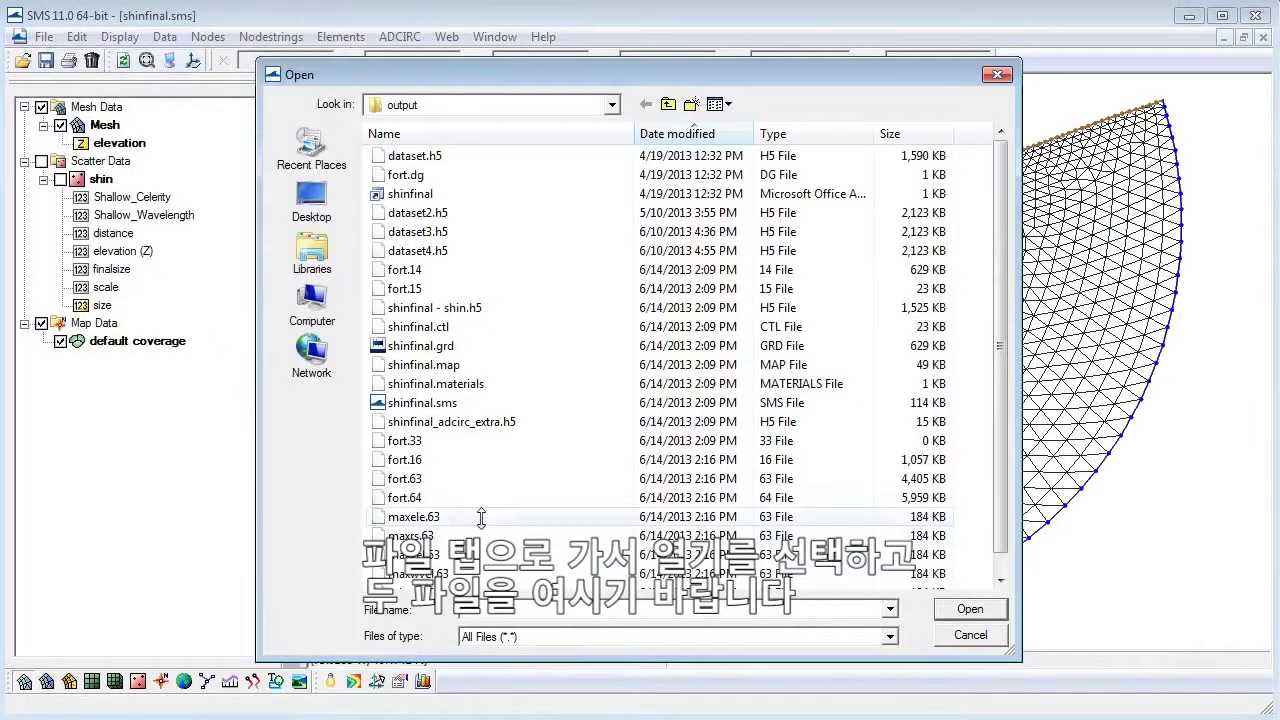
click(411, 479)
ctrl+click(406, 497)
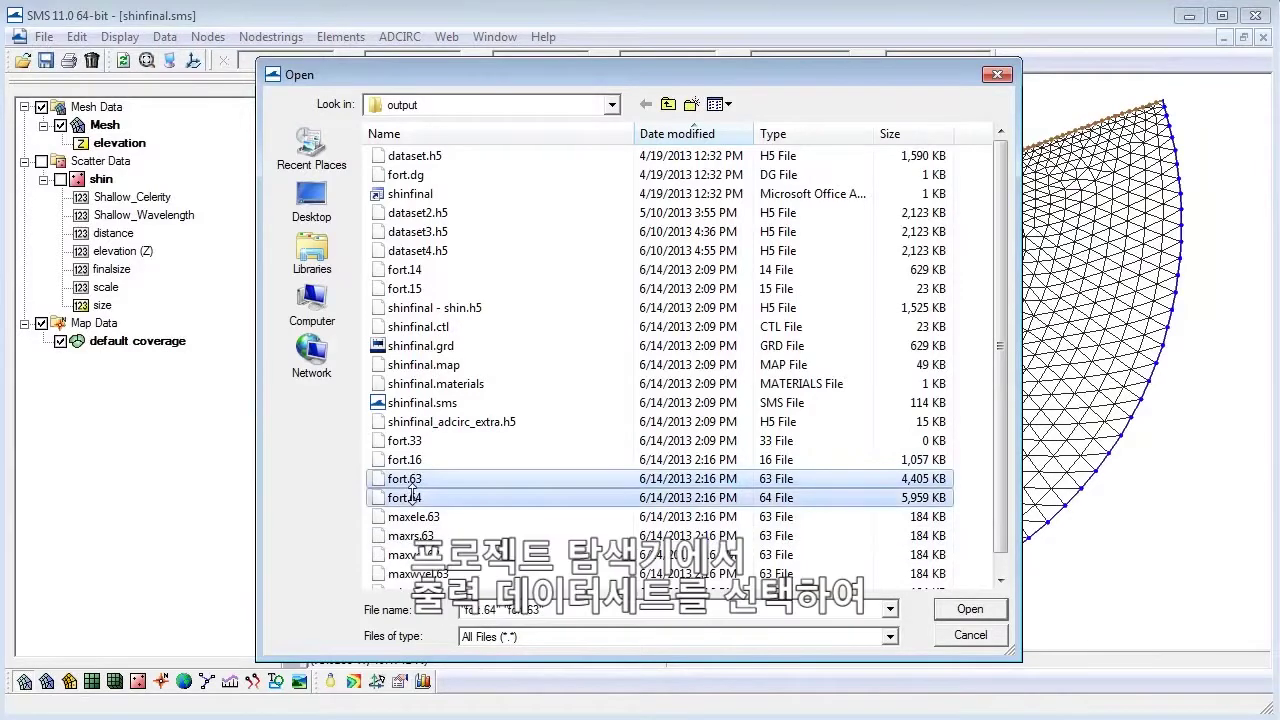
click(968, 609)
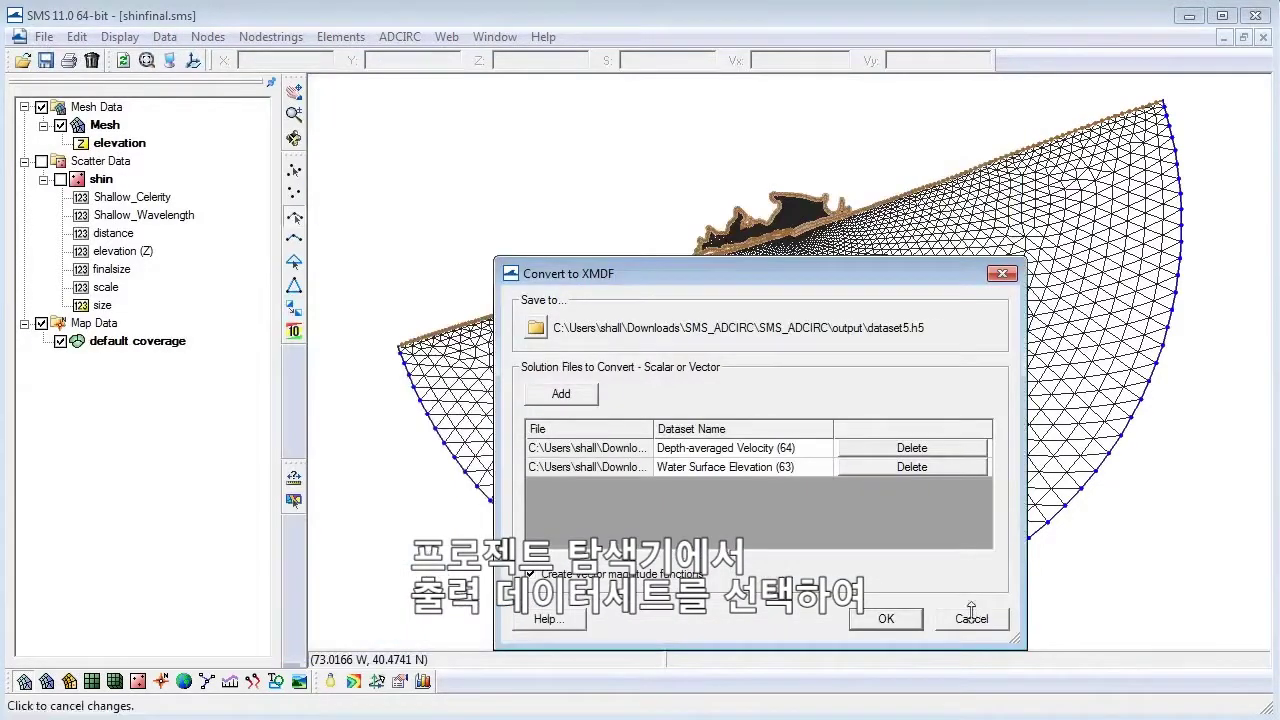
click(886, 619)
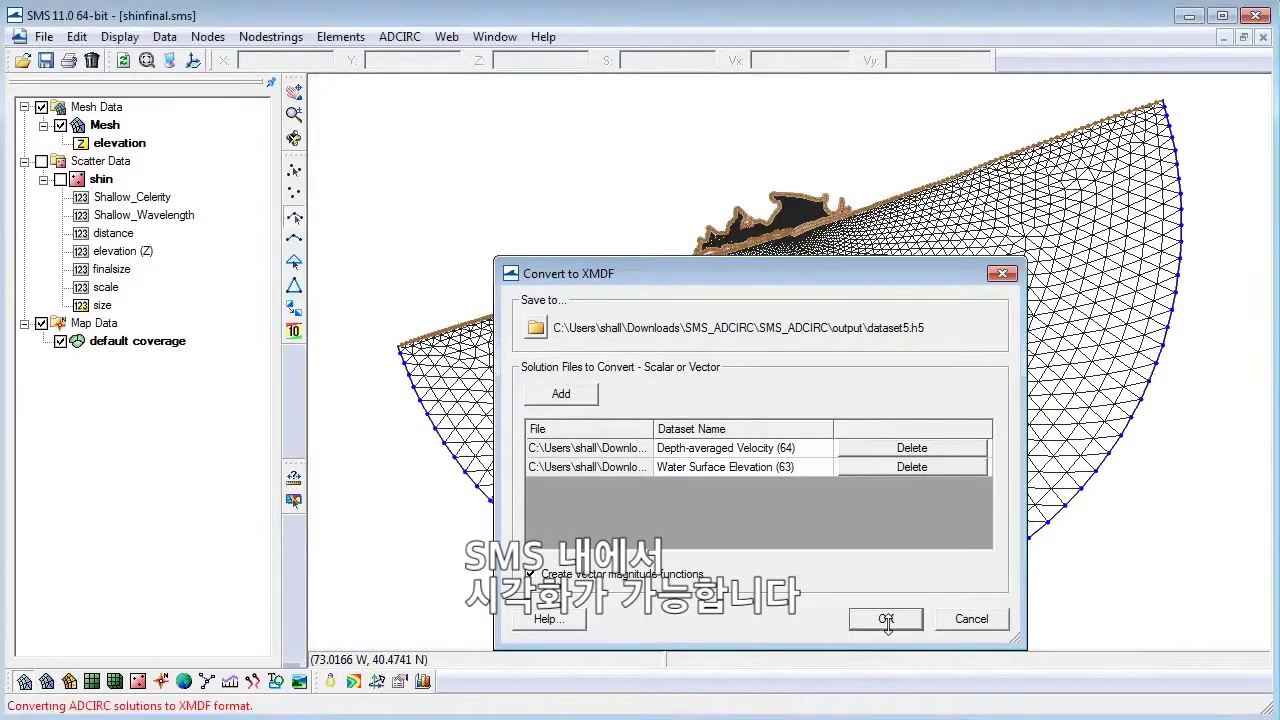